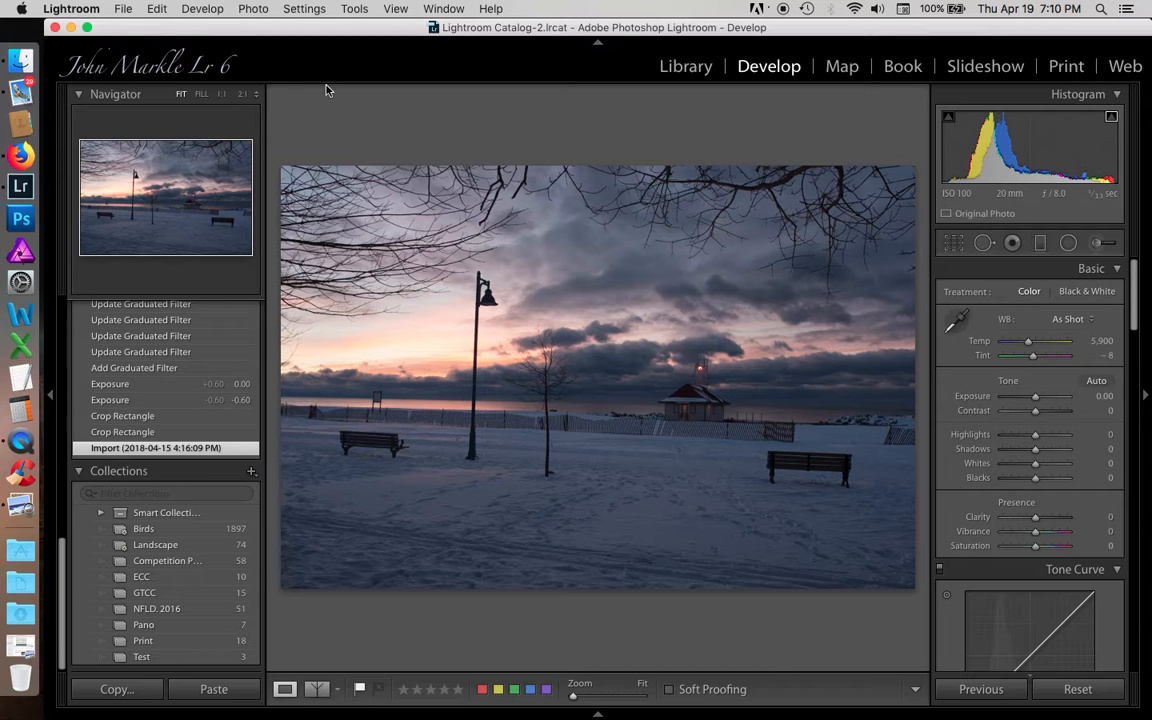
# Straighten the photo to an angle of about -2.38 using the lamp post as the vertical reference
pyautogui.press('r')
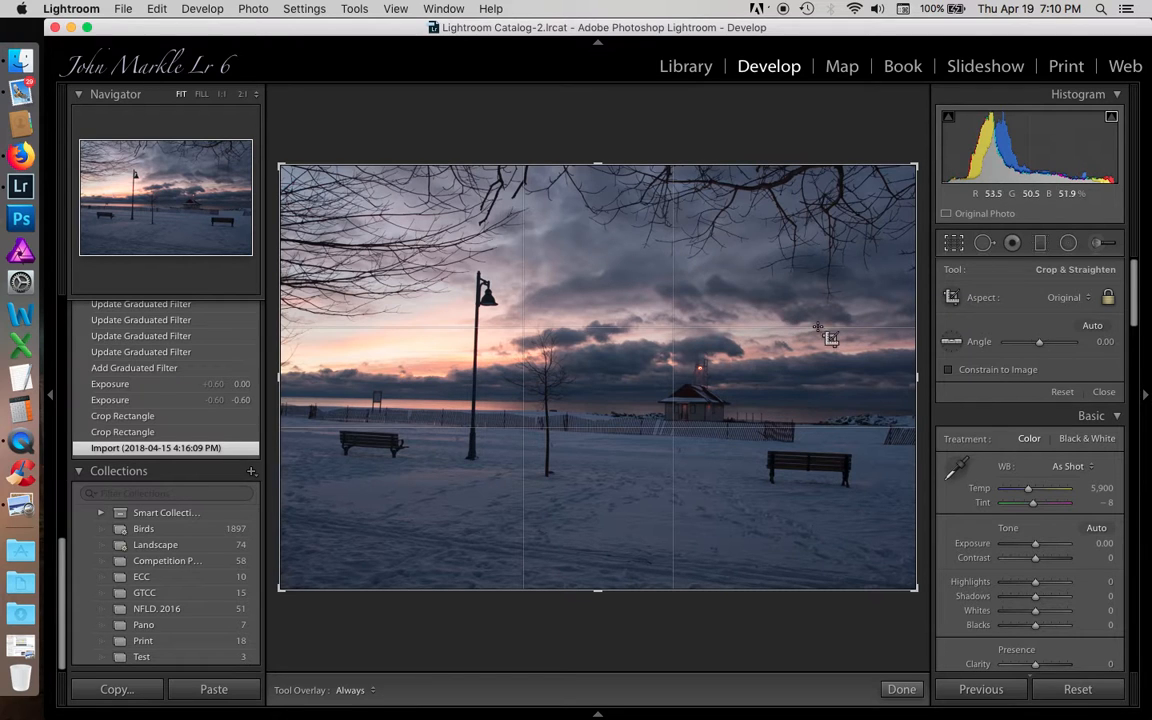
pyautogui.click(953, 344)
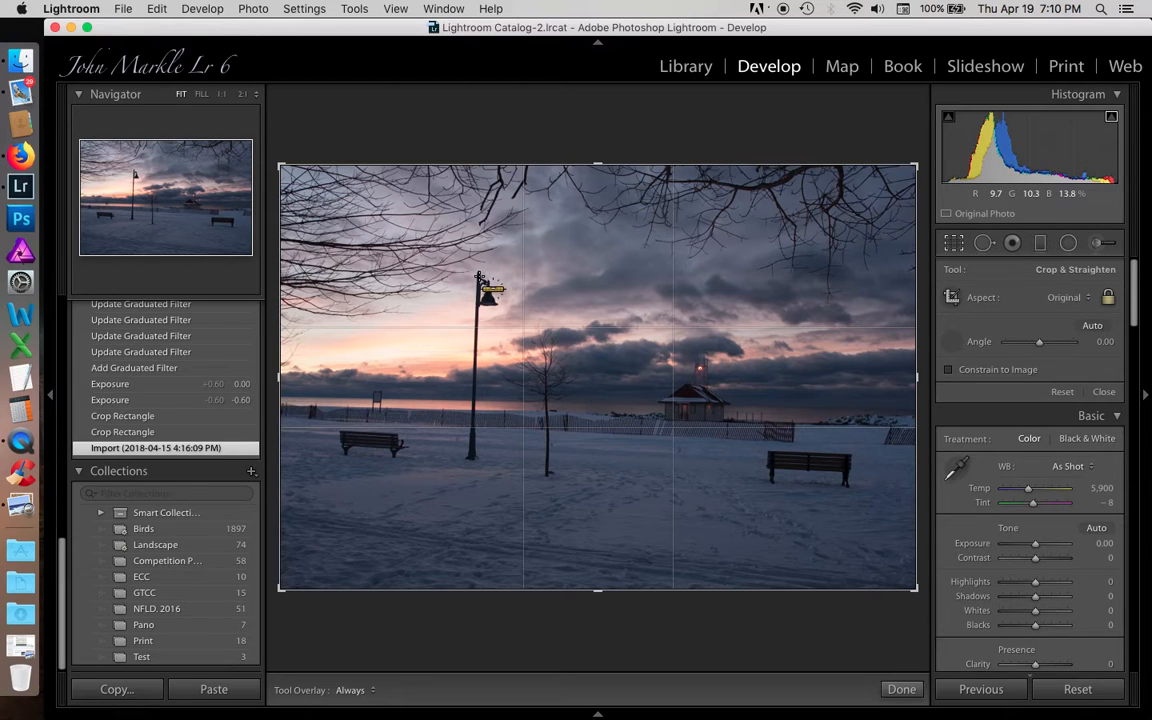
pyautogui.moveTo(479, 276); pyautogui.dragTo(472, 448)
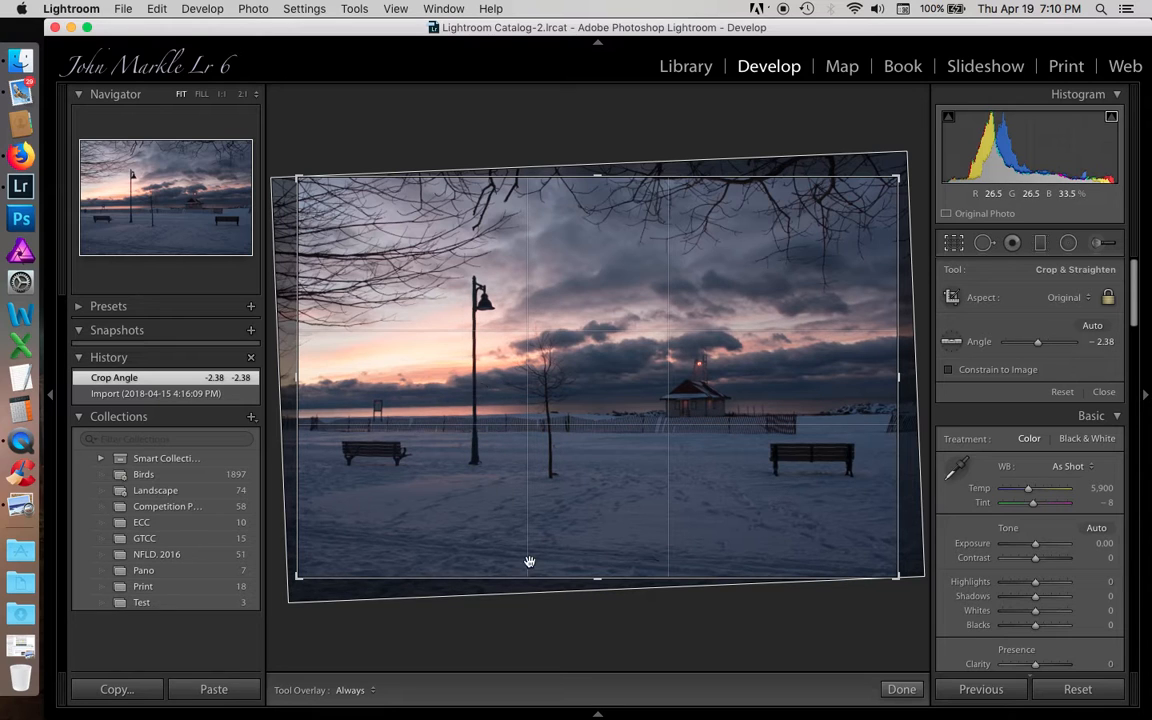
# Tighten the crop, unlock its aspect ratio, trim the height to about 16 x 10 and apply the crop
pyautogui.moveTo(600, 580); pyautogui.dragTo(597, 569)
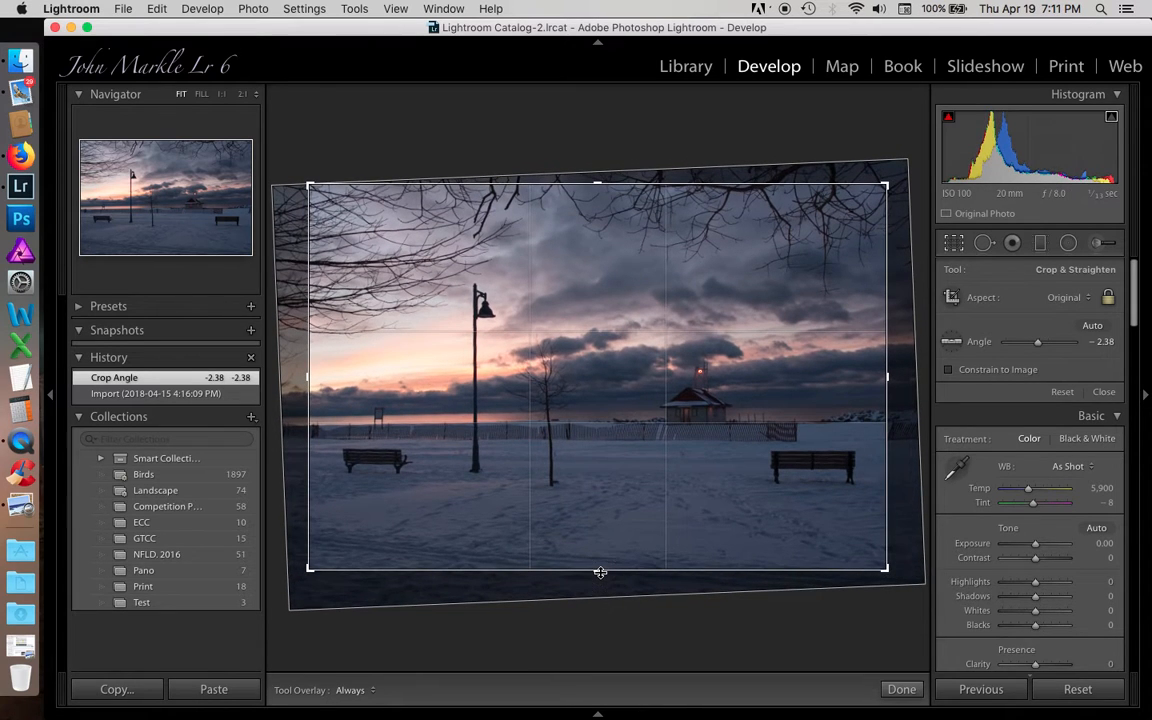
pyautogui.click(1108, 298)
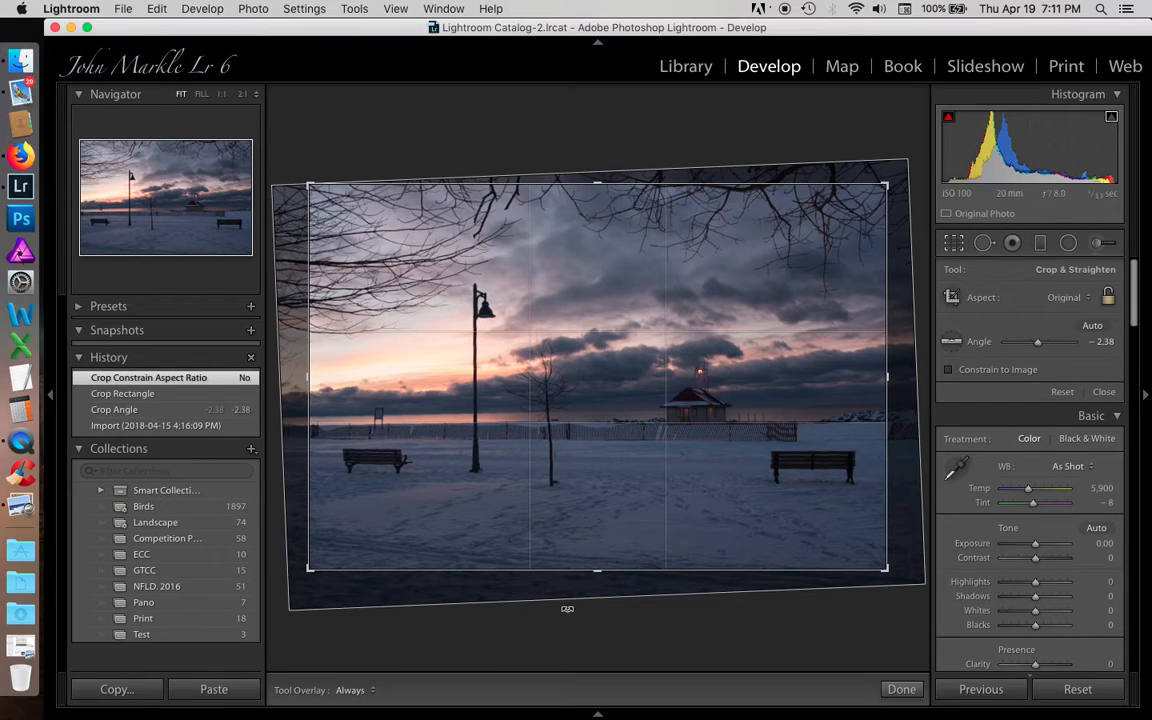
pyautogui.moveTo(597, 572); pyautogui.dragTo(598, 560)
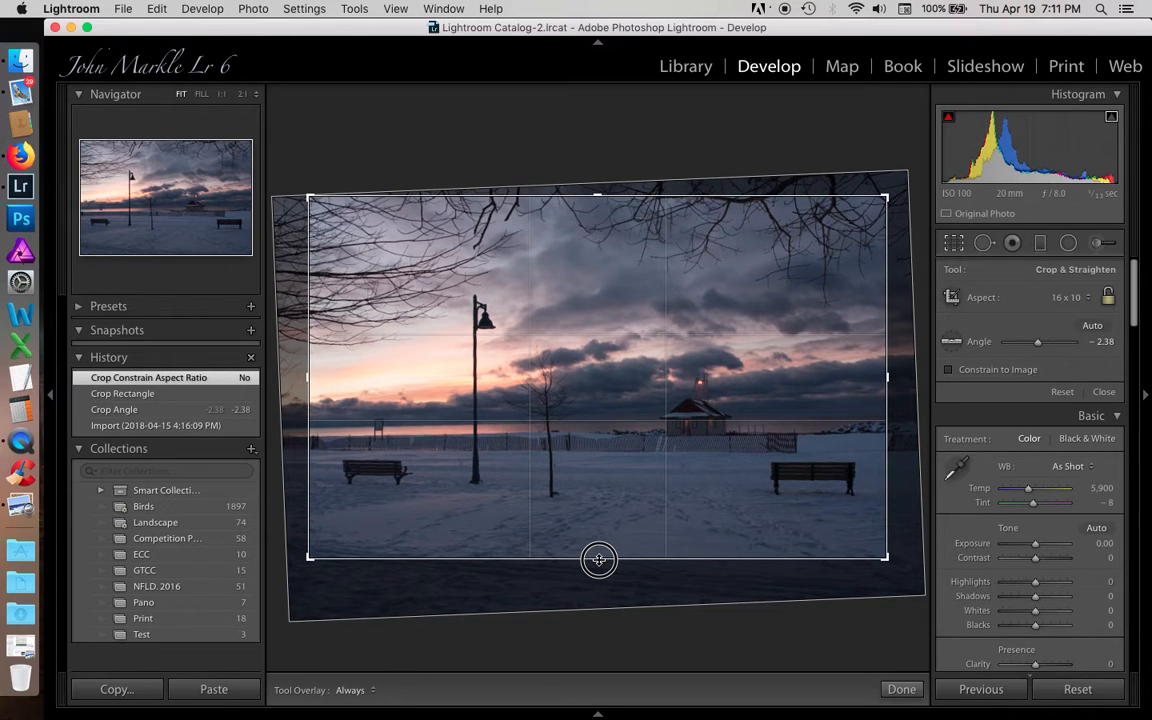
pyautogui.moveTo(599, 560); pyautogui.dragTo(599, 560)
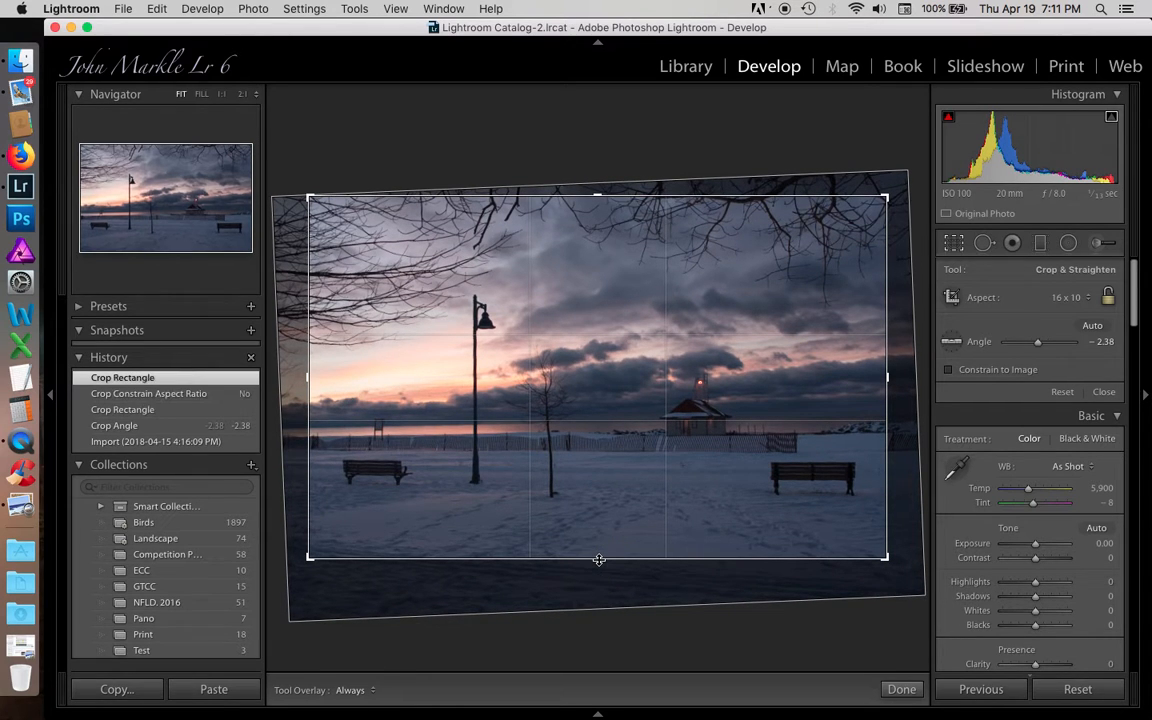
pyautogui.press('Return')
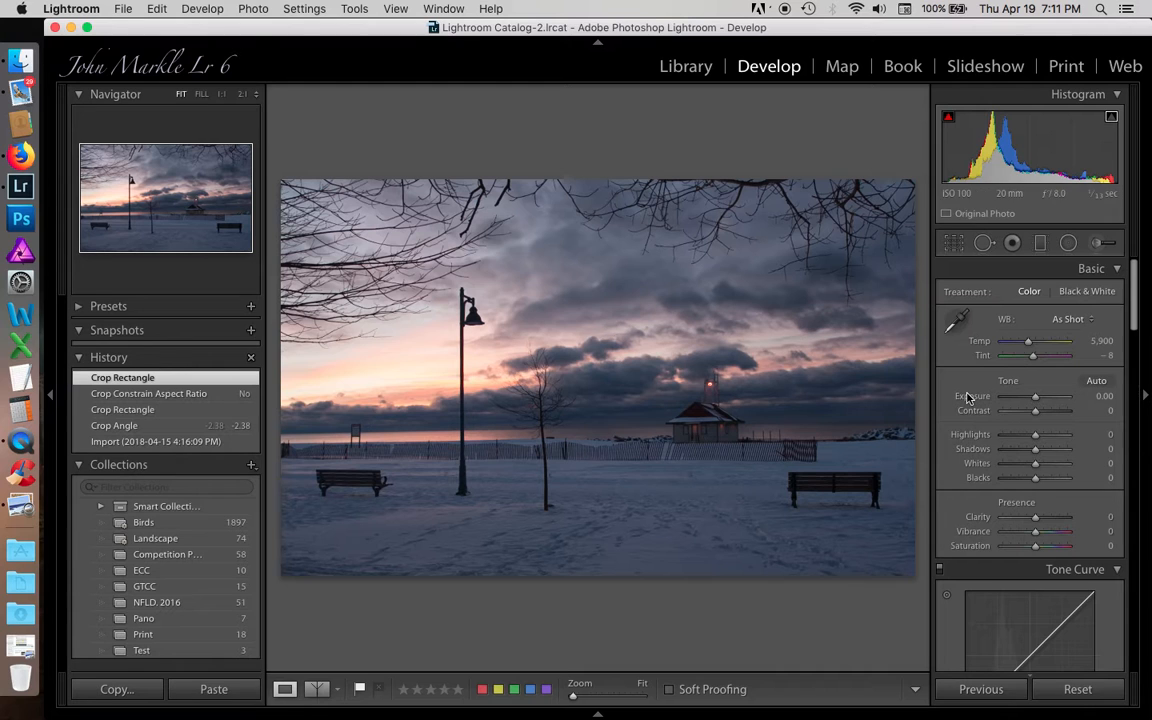
# Lower the photo's overall exposure to -0.45 and warm the white balance temperature to 6,246
pyautogui.moveTo(1035, 401); pyautogui.dragTo(1032, 401)
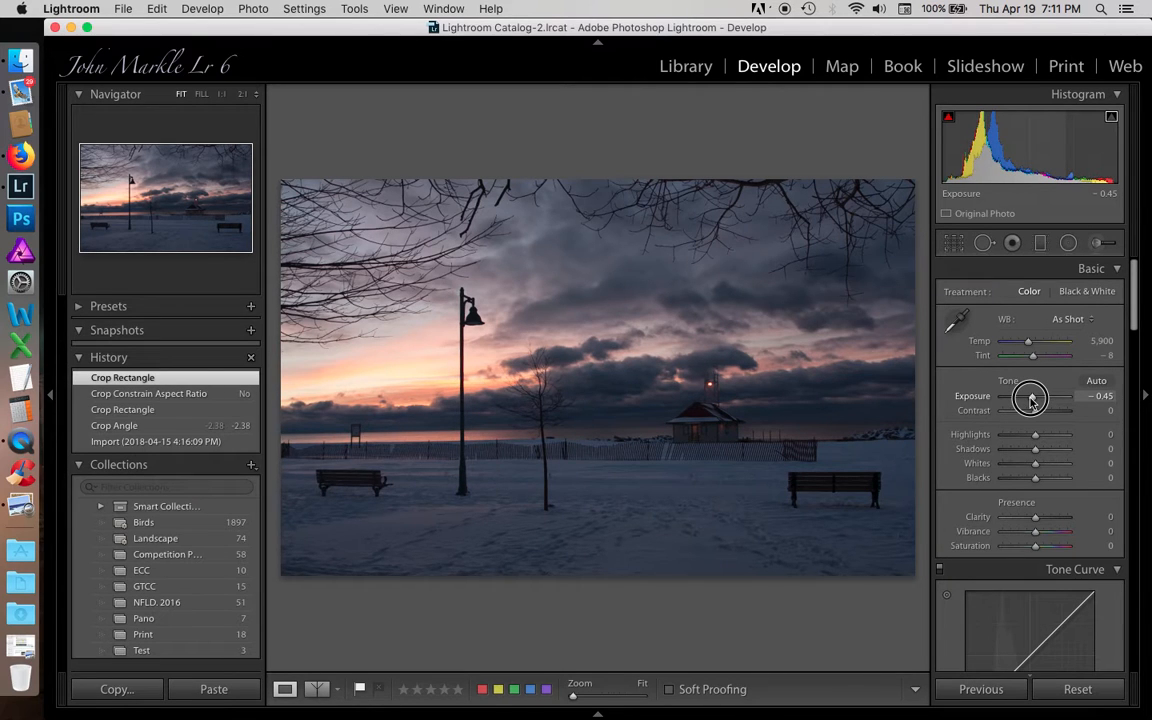
pyautogui.moveTo(1032, 400); pyautogui.dragTo(1031, 399)
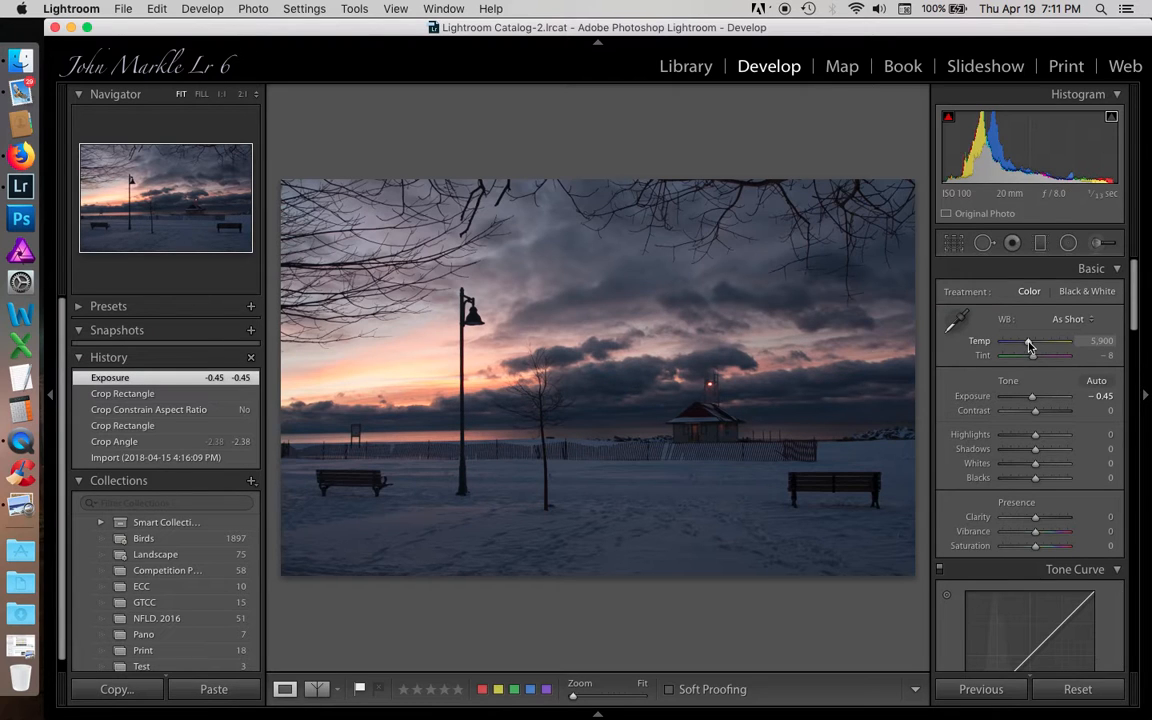
pyautogui.moveTo(1030, 346); pyautogui.dragTo(1031, 346)
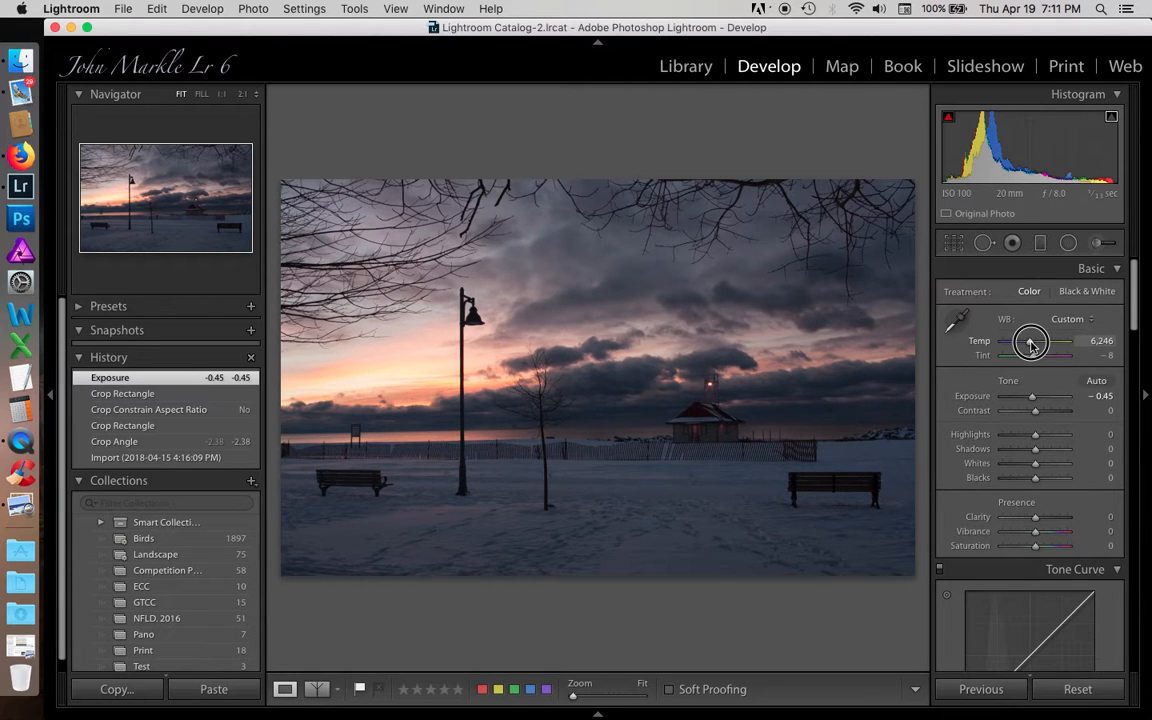
pyautogui.moveTo(1030, 344); pyautogui.dragTo(1032, 346)
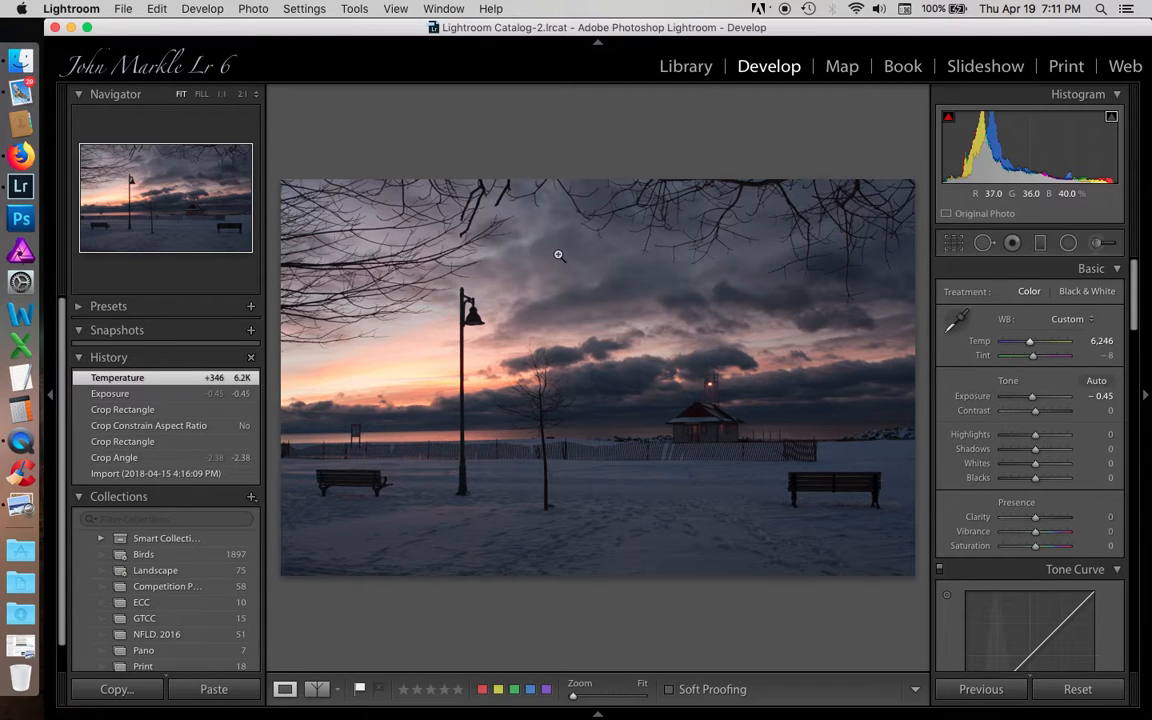
# Add a graduated filter over the sky with its transition centred near the horizon, and set its exposure to -0.24
pyautogui.click(1041, 245)
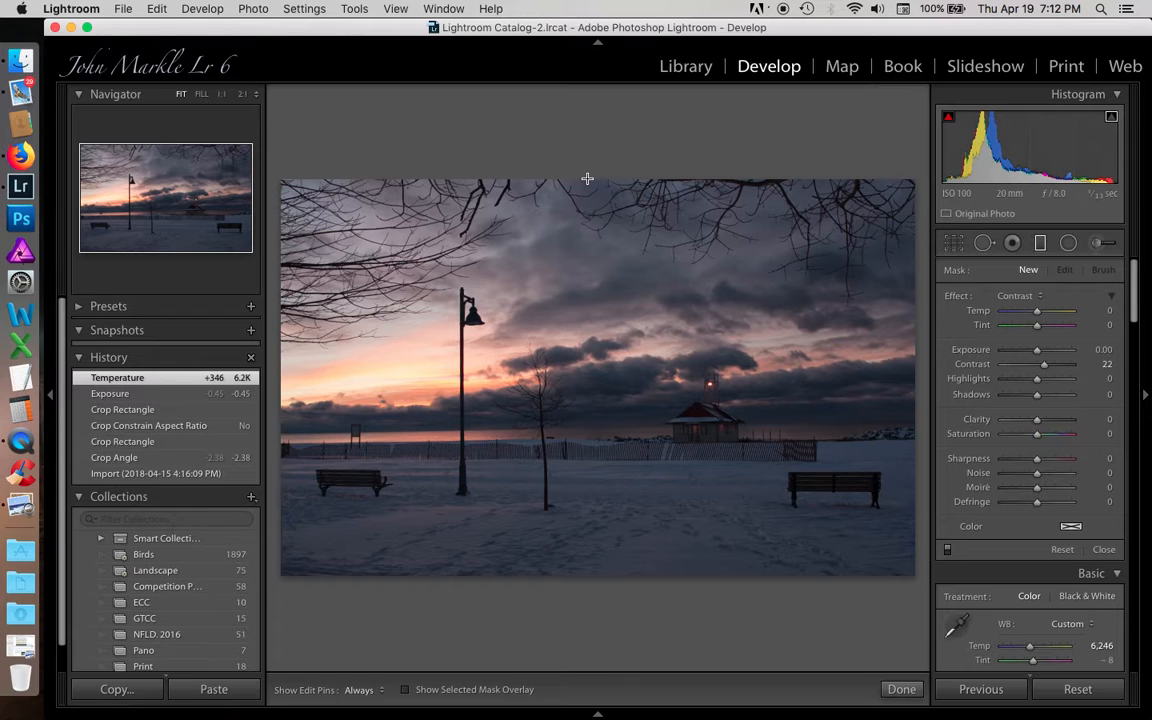
pyautogui.moveTo(587, 179); pyautogui.dragTo(594, 435)
pyautogui.moveTo(586, 177); pyautogui.dragTo(572, 323)
pyautogui.moveTo(586, 381); pyautogui.dragTo(585, 414)
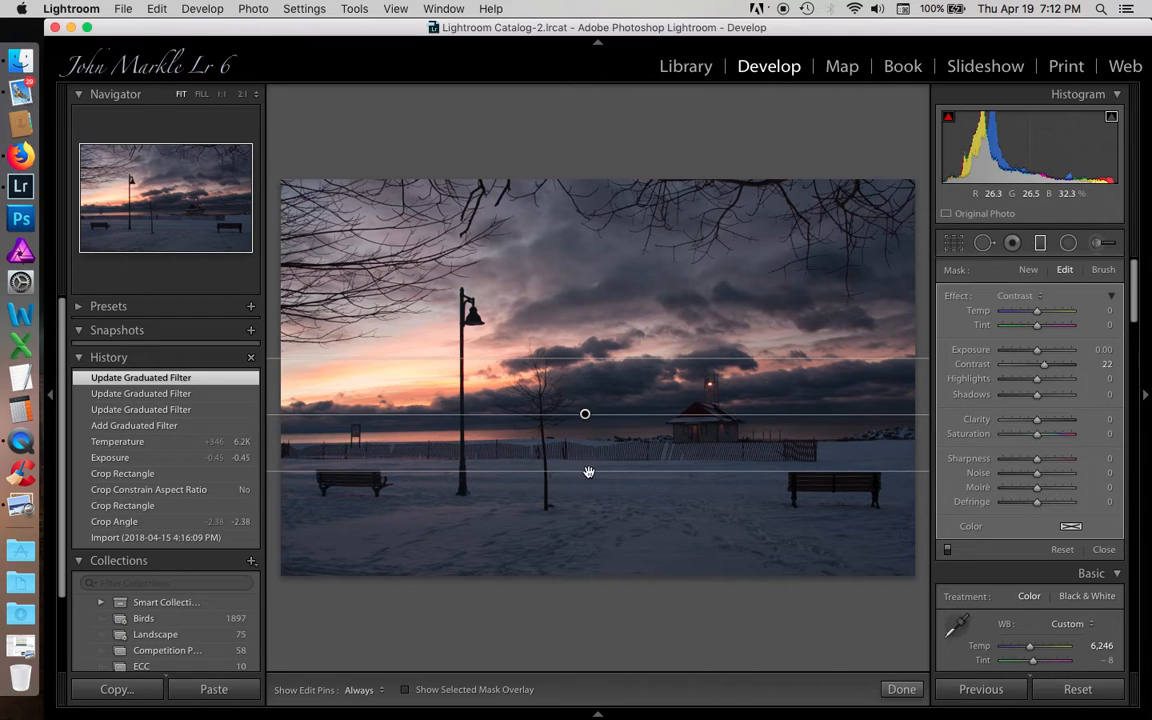
pyautogui.moveTo(589, 471); pyautogui.dragTo(589, 460)
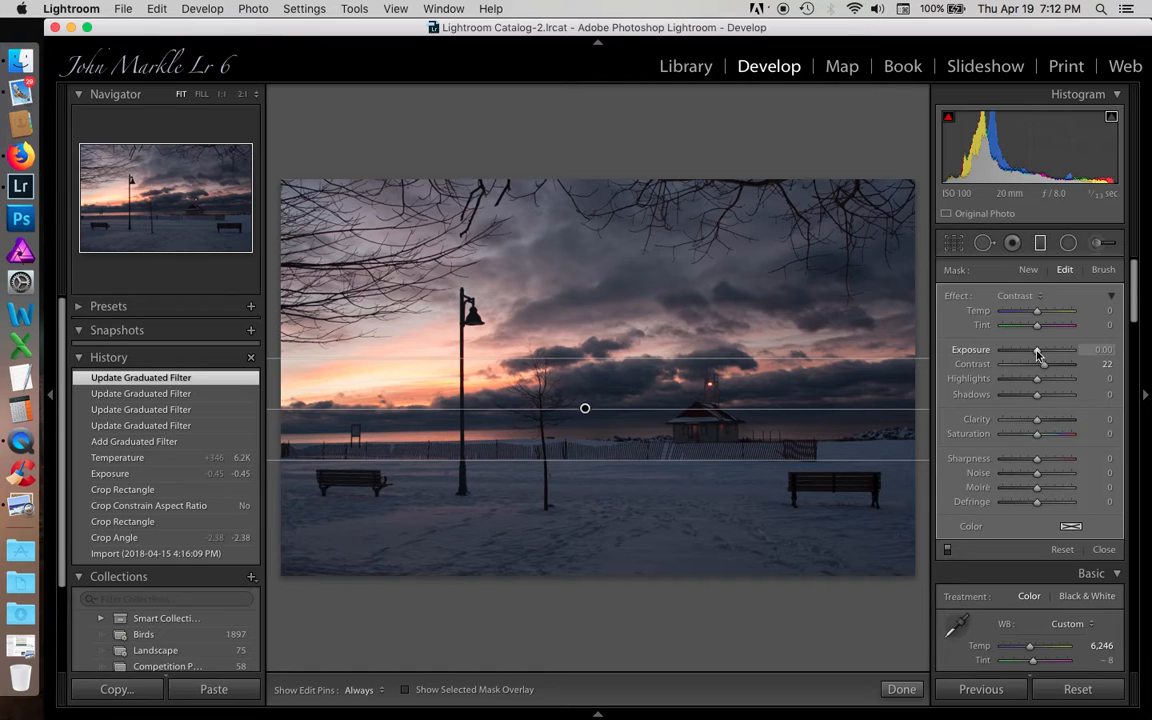
pyautogui.moveTo(1037, 352); pyautogui.dragTo(1035, 350)
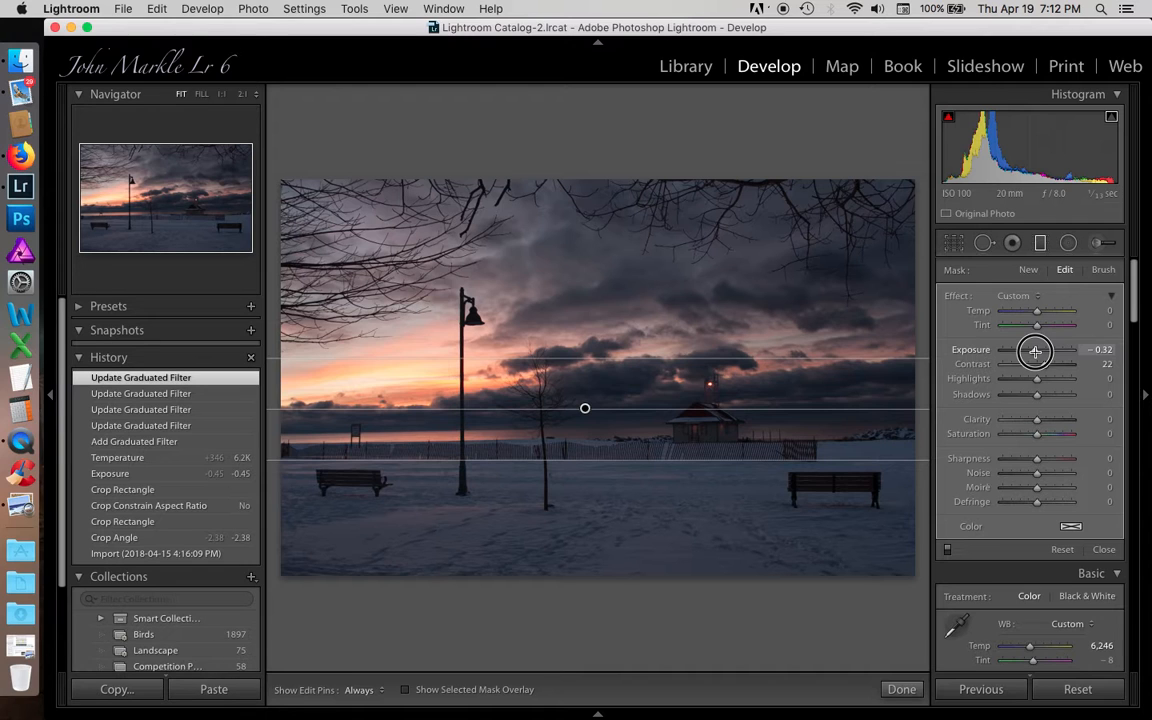
pyautogui.moveTo(1035, 351); pyautogui.dragTo(1035, 352)
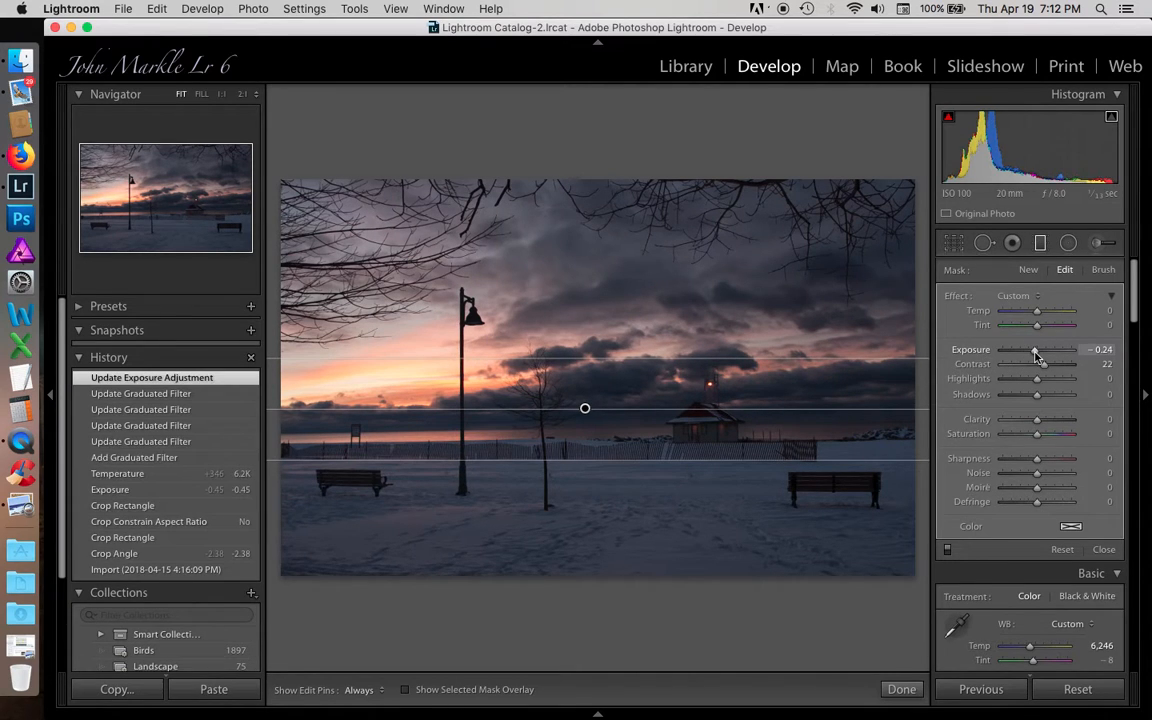
# Tint the sky's graduated filter orange with hue 26 and saturation 58%
pyautogui.click(1070, 527)
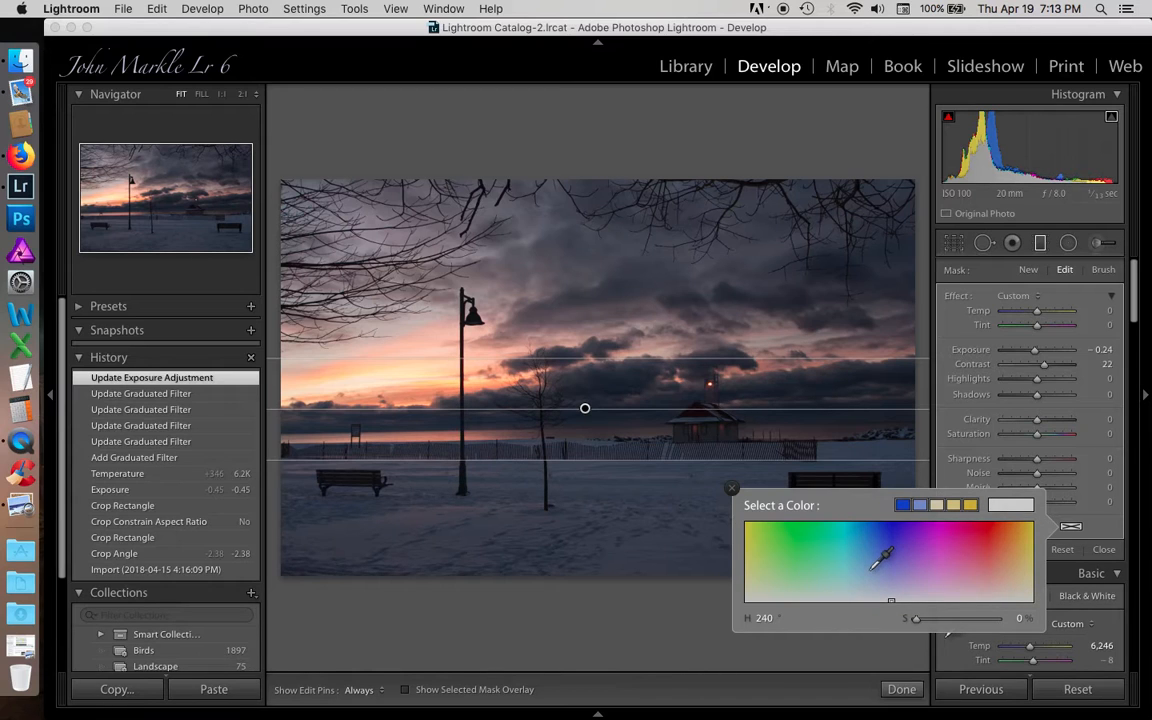
pyautogui.moveTo(852, 560); pyautogui.dragTo(428, 386)
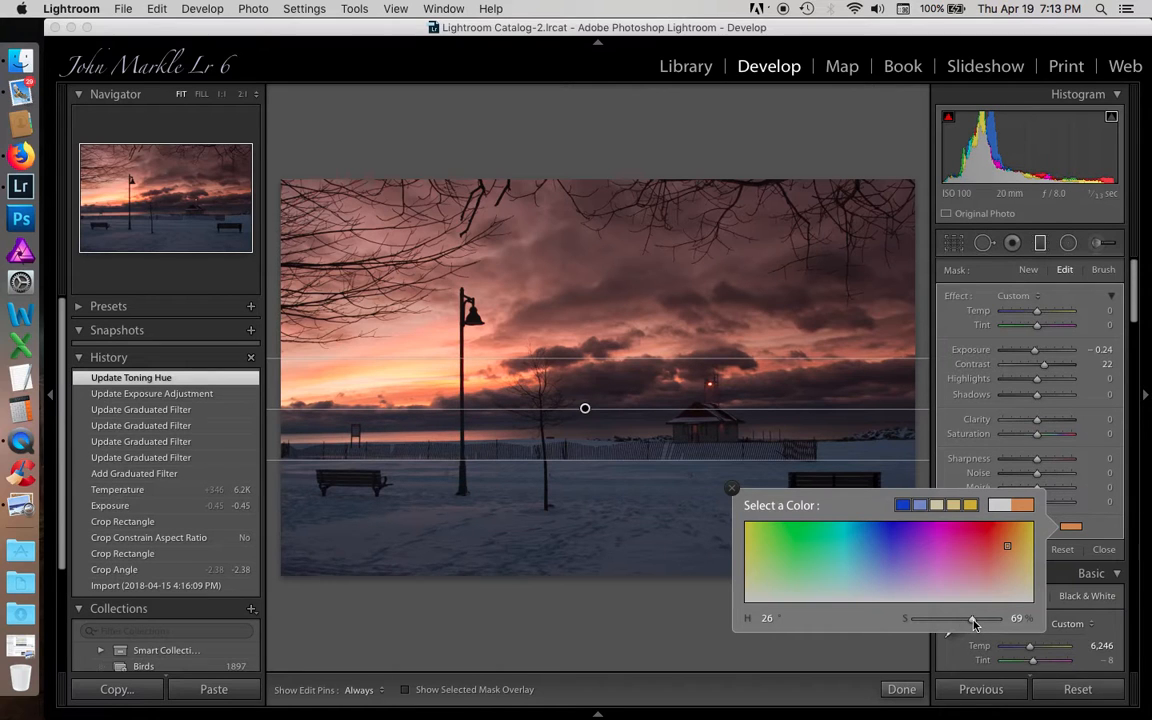
pyautogui.moveTo(973, 623); pyautogui.dragTo(964, 622)
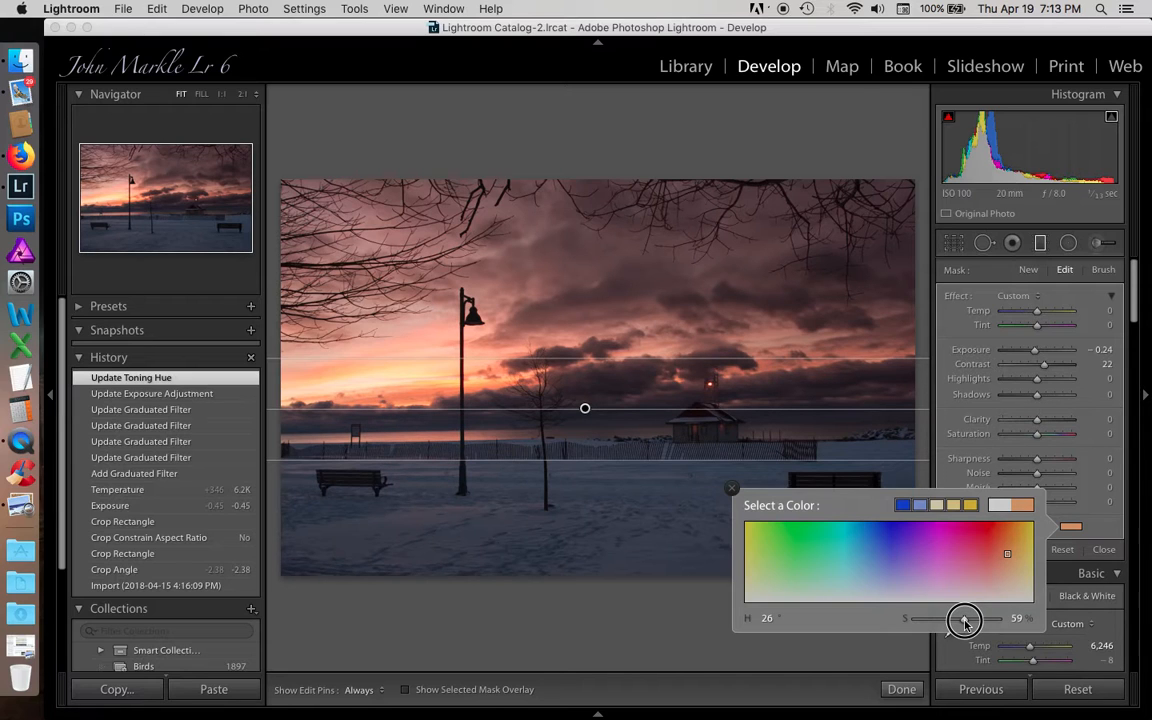
pyautogui.moveTo(964, 622); pyautogui.dragTo(963, 622)
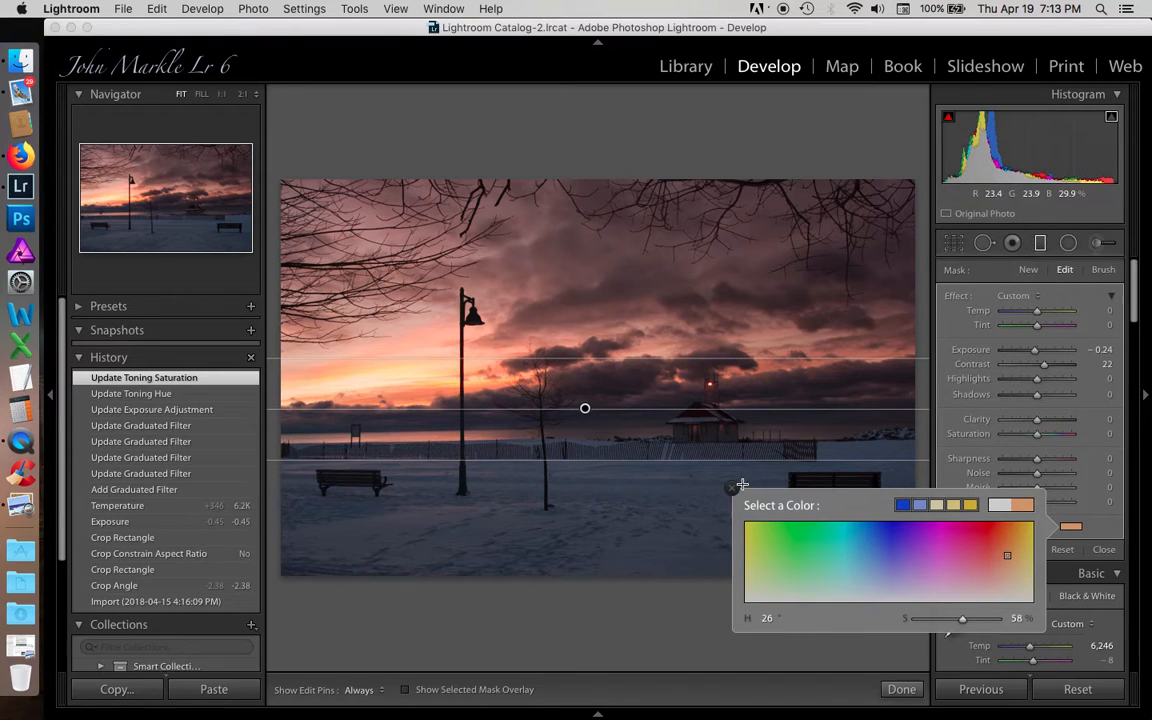
pyautogui.click(732, 488)
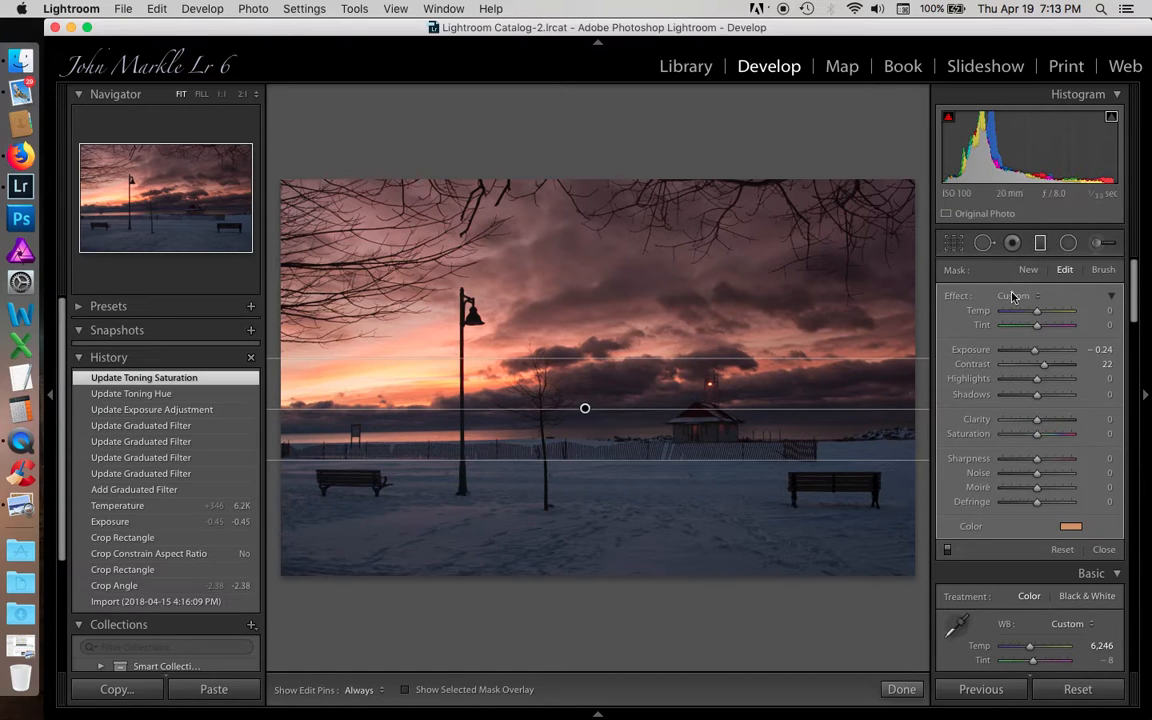
# Brush the graduated filter over the bright sunset area beside the lamp post with size 17, feather 70, flow 60 and density 60
pyautogui.click(1103, 271)
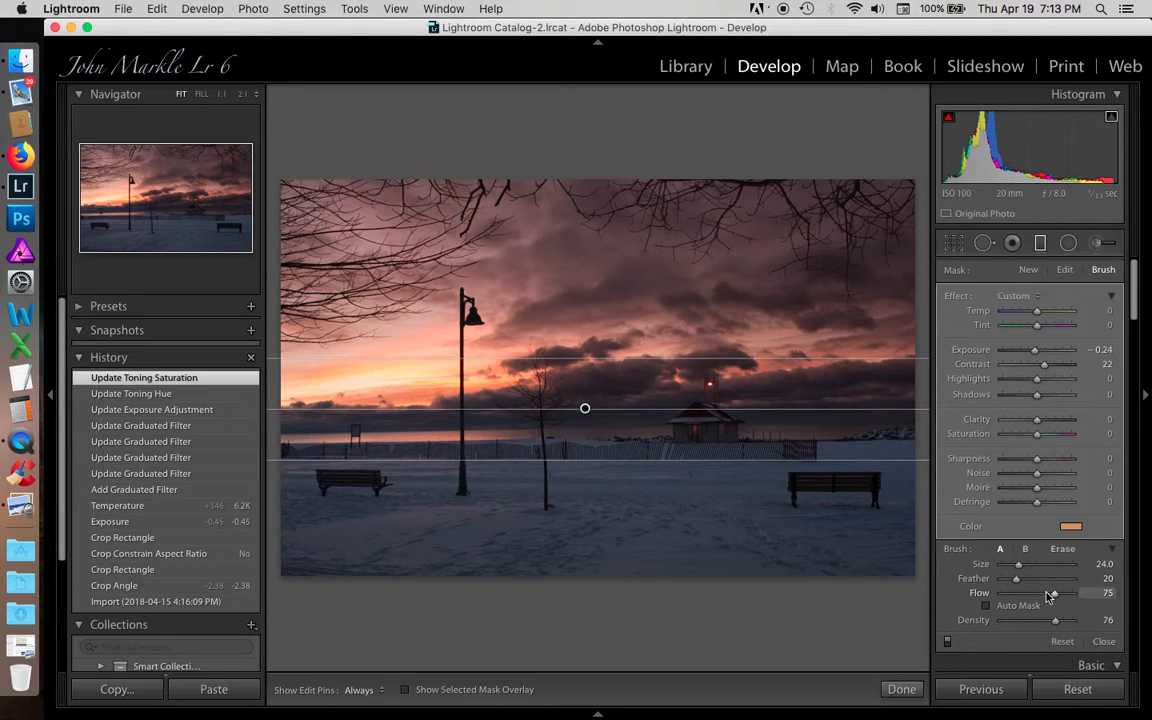
pyautogui.moveTo(1056, 597)
pyautogui.mouseDown()
pyautogui.moveTo(1044, 597)
pyautogui.moveTo(1044, 620)
pyautogui.mouseUp()
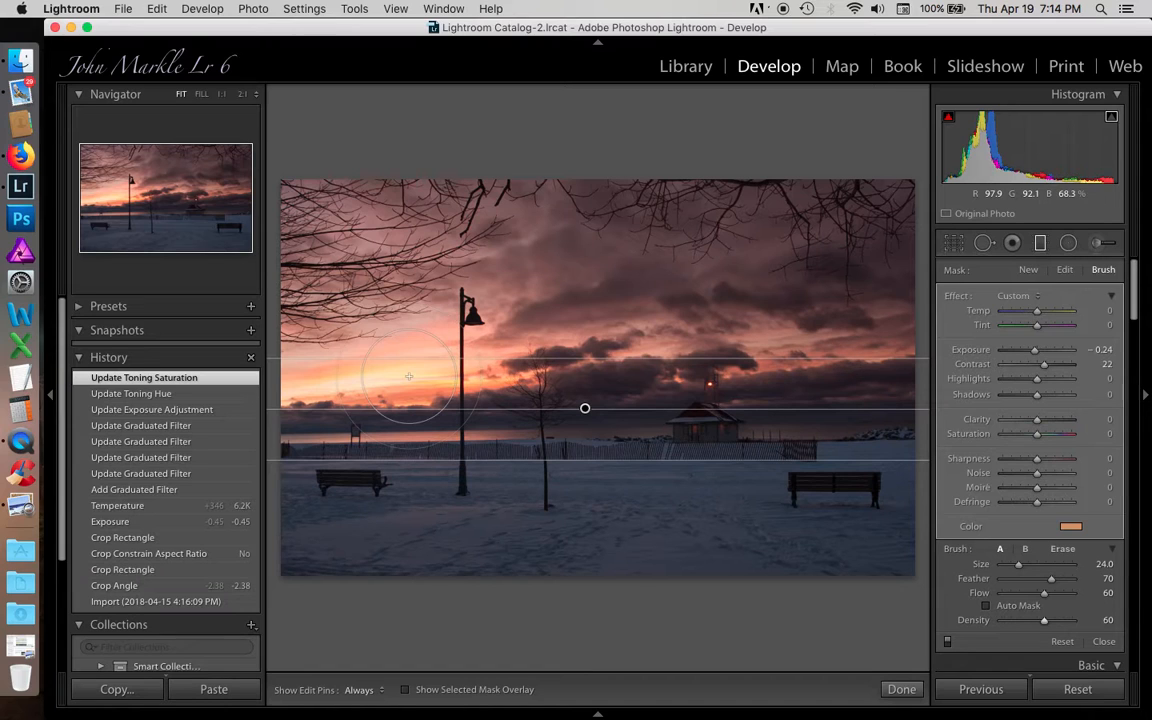
pyautogui.press('[')
pyautogui.press('[')
pyautogui.press('[')
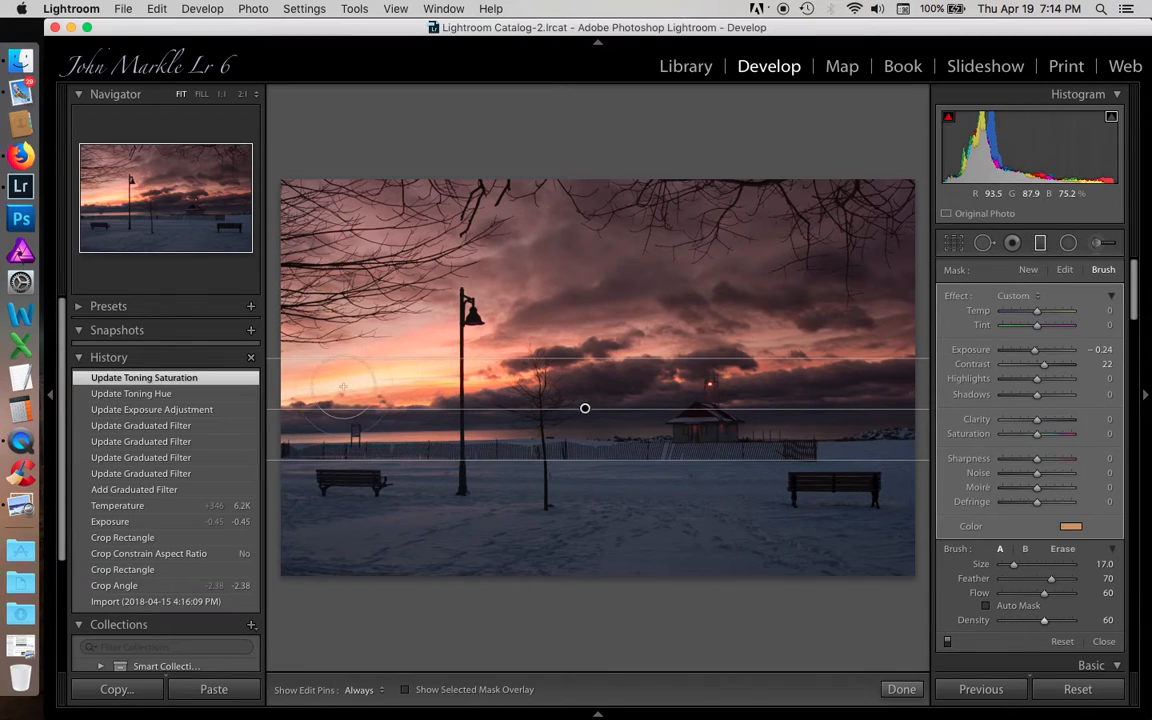
pyautogui.press('h')
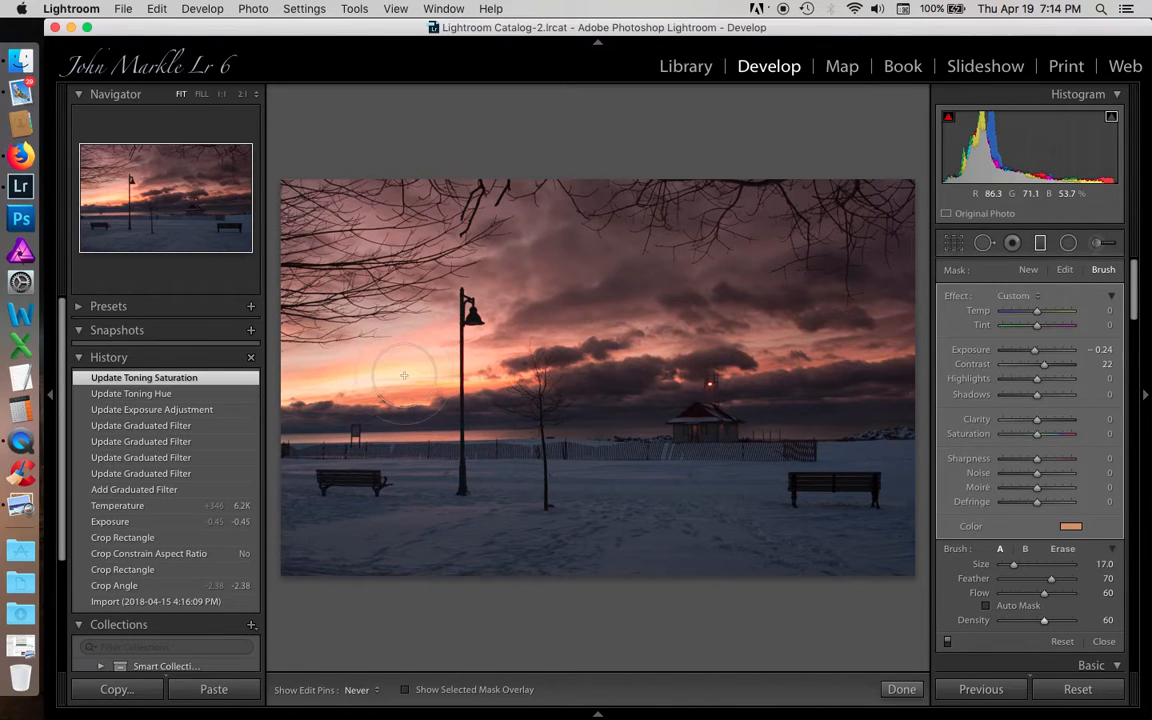
pyautogui.moveTo(460, 371); pyautogui.dragTo(385, 348)
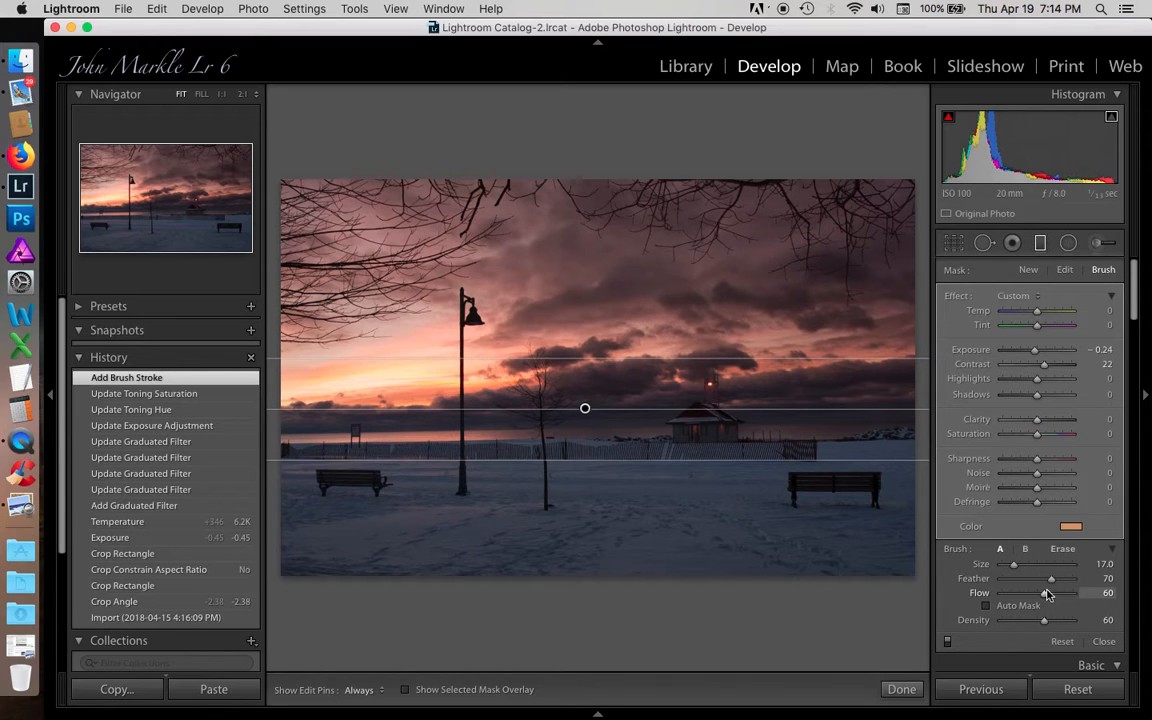
# Raise the filter brush to flow 81 and density 80, paint the bright sunset area again and close the filter
pyautogui.moveTo(1045, 594)
pyautogui.mouseDown()
pyautogui.moveTo(1060, 592)
pyautogui.moveTo(1047, 624)
pyautogui.moveTo(1059, 626)
pyautogui.mouseUp()
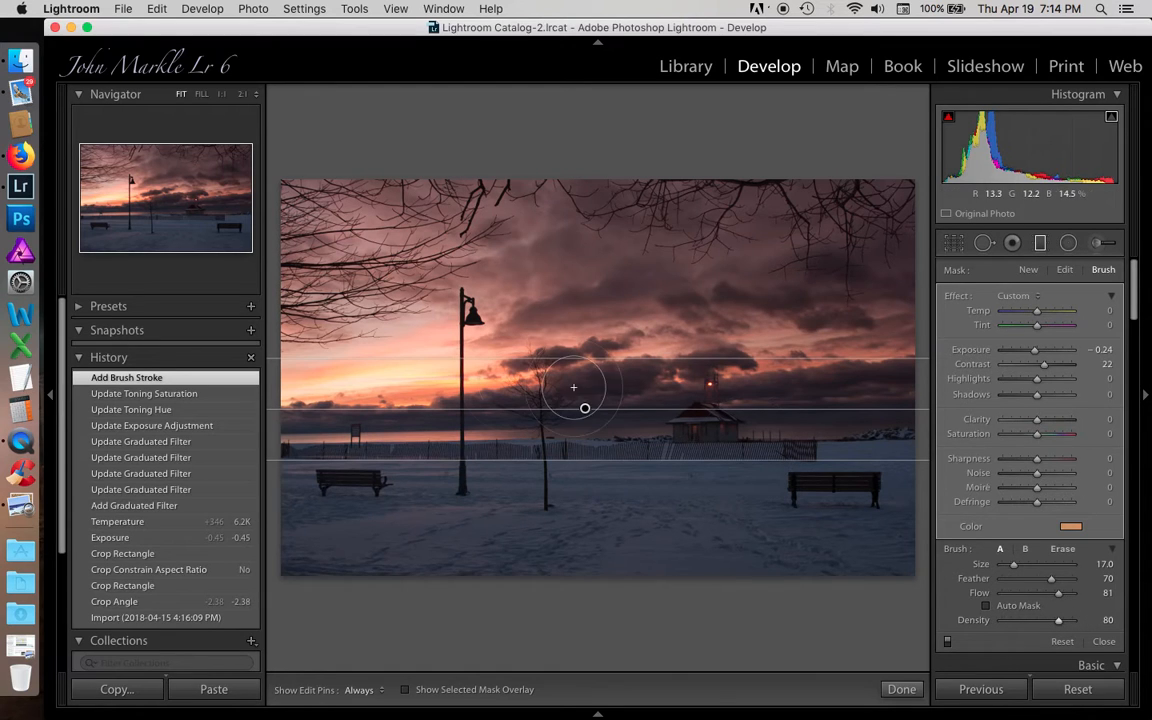
pyautogui.press('h')
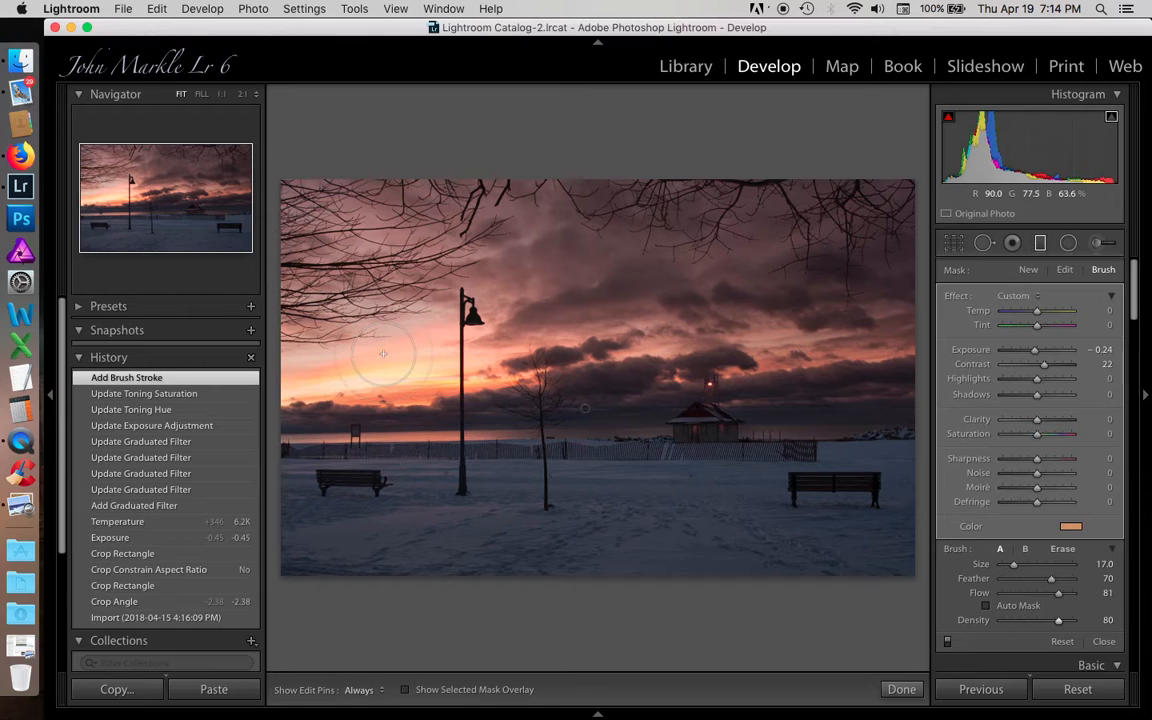
pyautogui.click(383, 353)
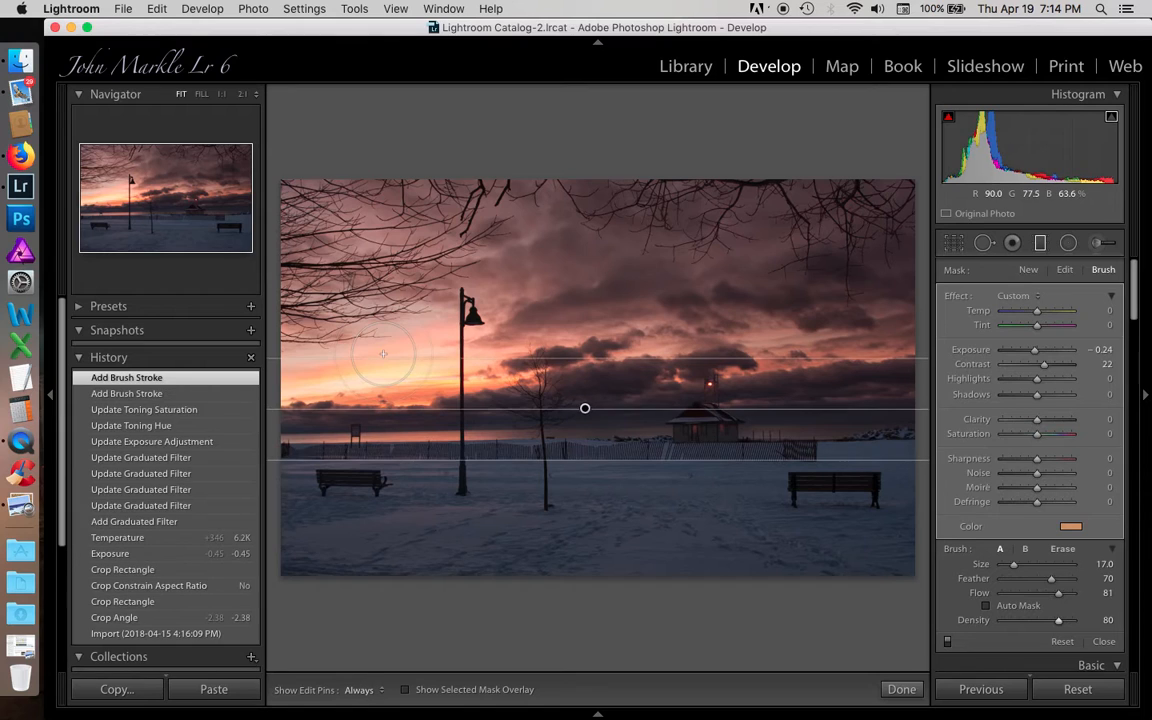
pyautogui.click(1041, 245)
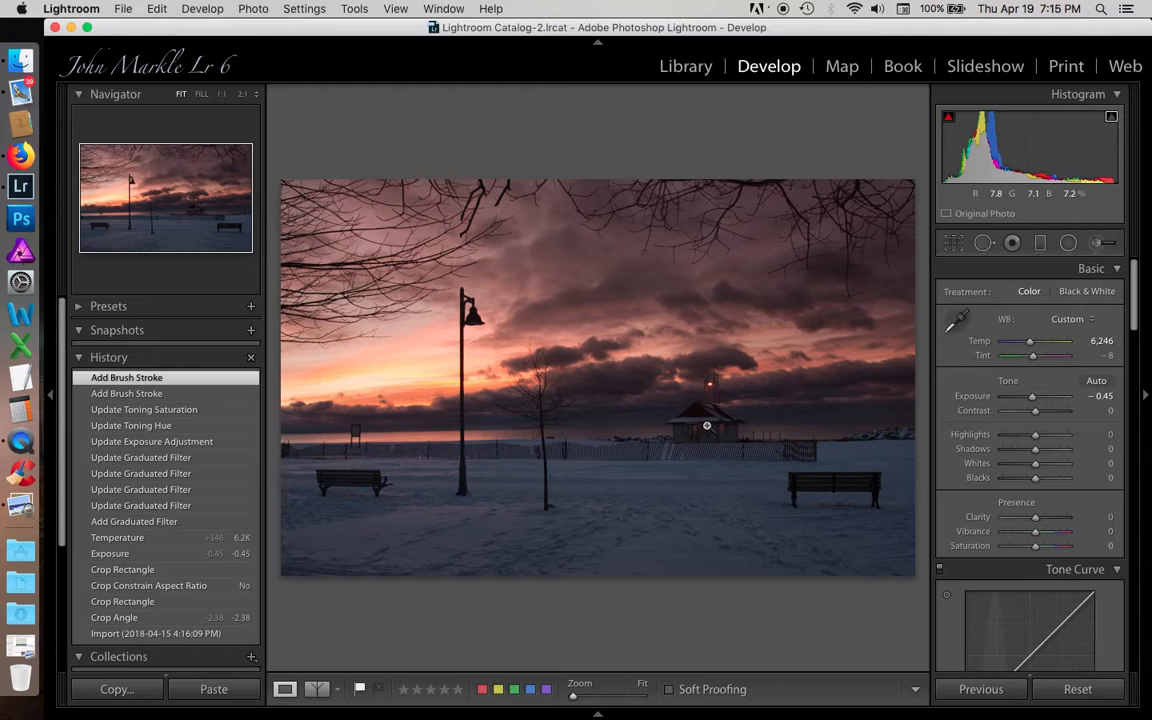
# Prepare a new adjustment brush at 1:1 on the building by the fence, with the feather reduced to 30
pyautogui.click(1097, 246)
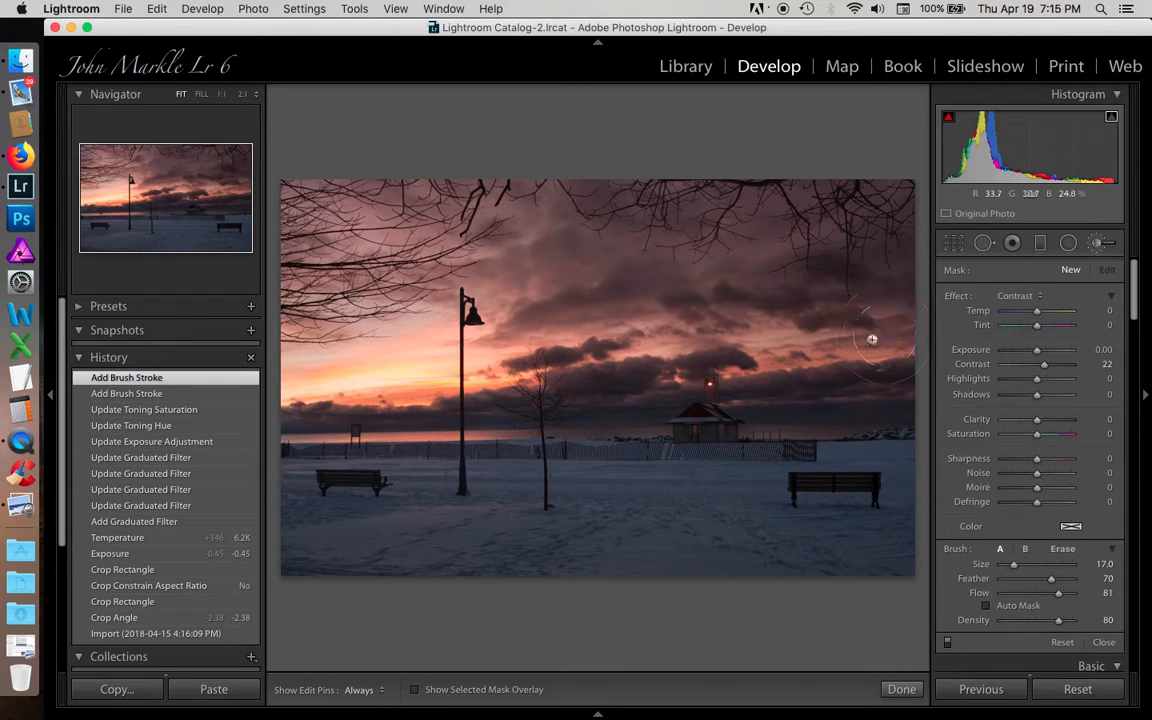
pyautogui.click(195, 209)
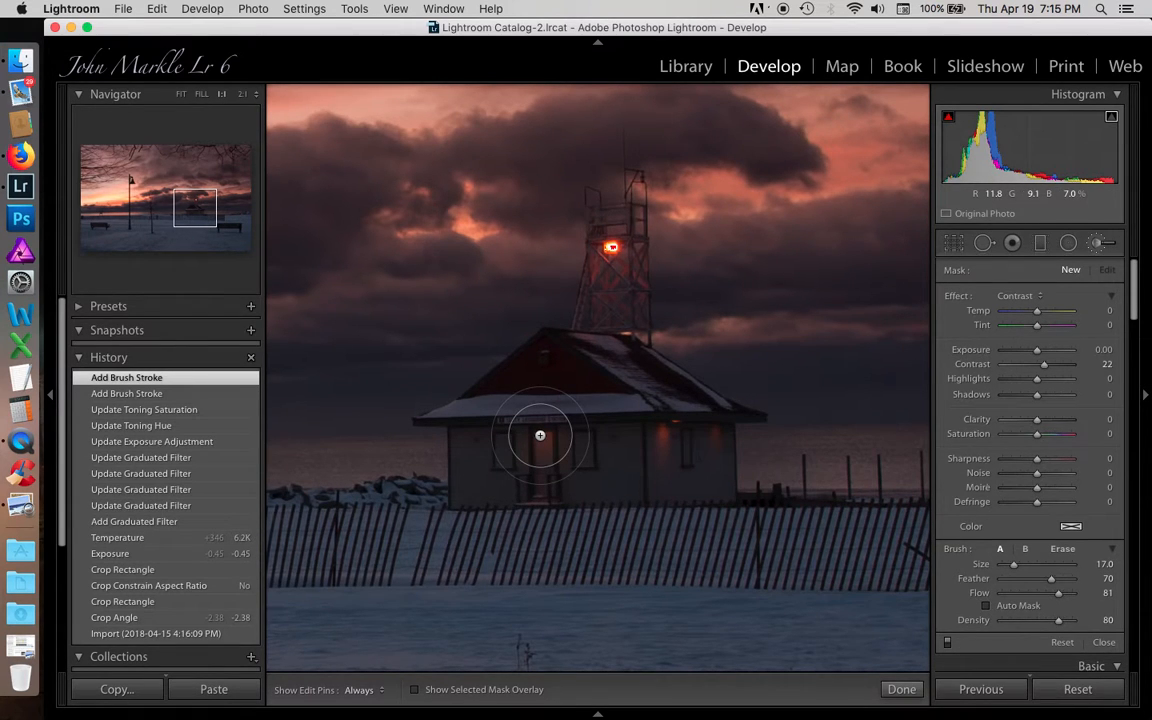
pyautogui.hotkey('shift', '[')
pyautogui.hotkey('shift', '[')
pyautogui.hotkey('shift', '[')
pyautogui.hotkey('shift', '[')
pyautogui.hotkey('shift', '[')
pyautogui.hotkey('shift', '[')
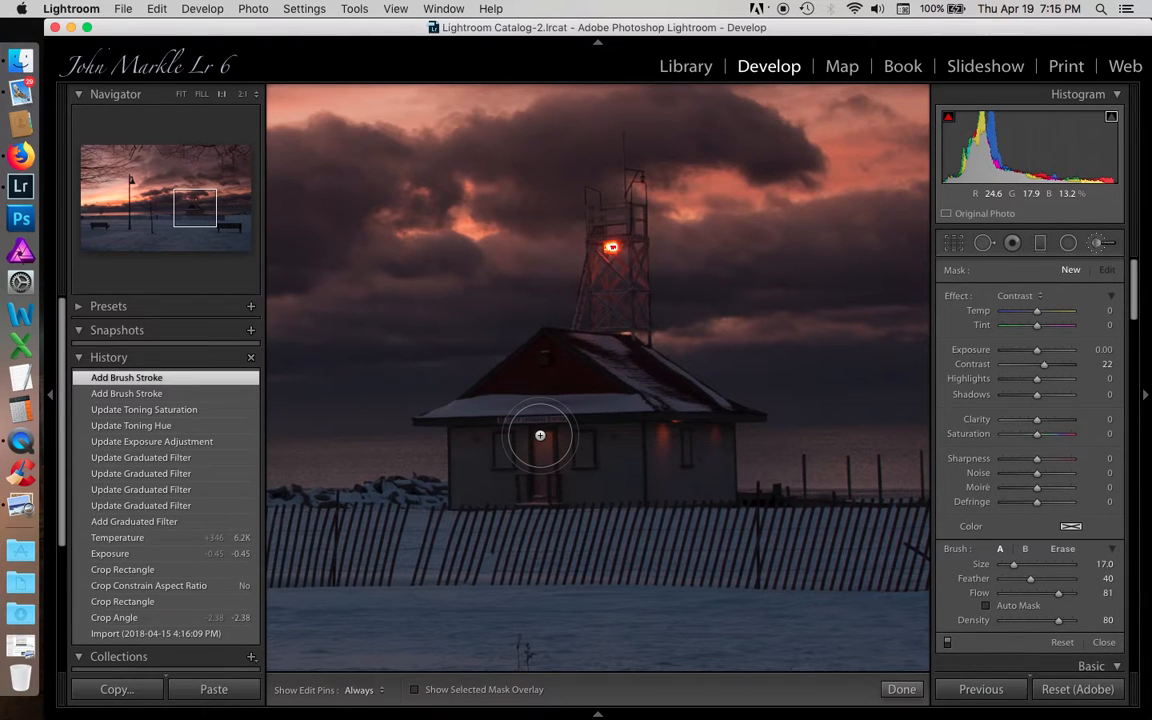
pyautogui.hotkey('shift', '[')
pyautogui.hotkey('shift', '[')
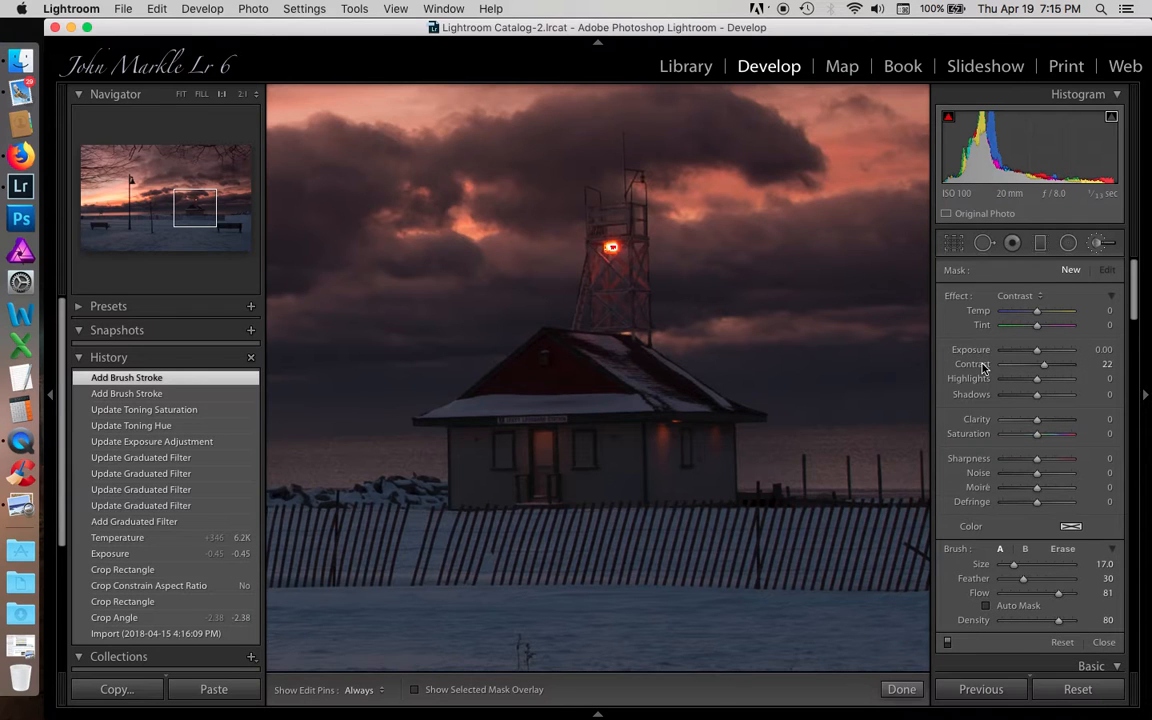
# Switch the adjustment brush to the Exposure effect at 0.95 and paint the building's walls
pyautogui.click(1041, 298)
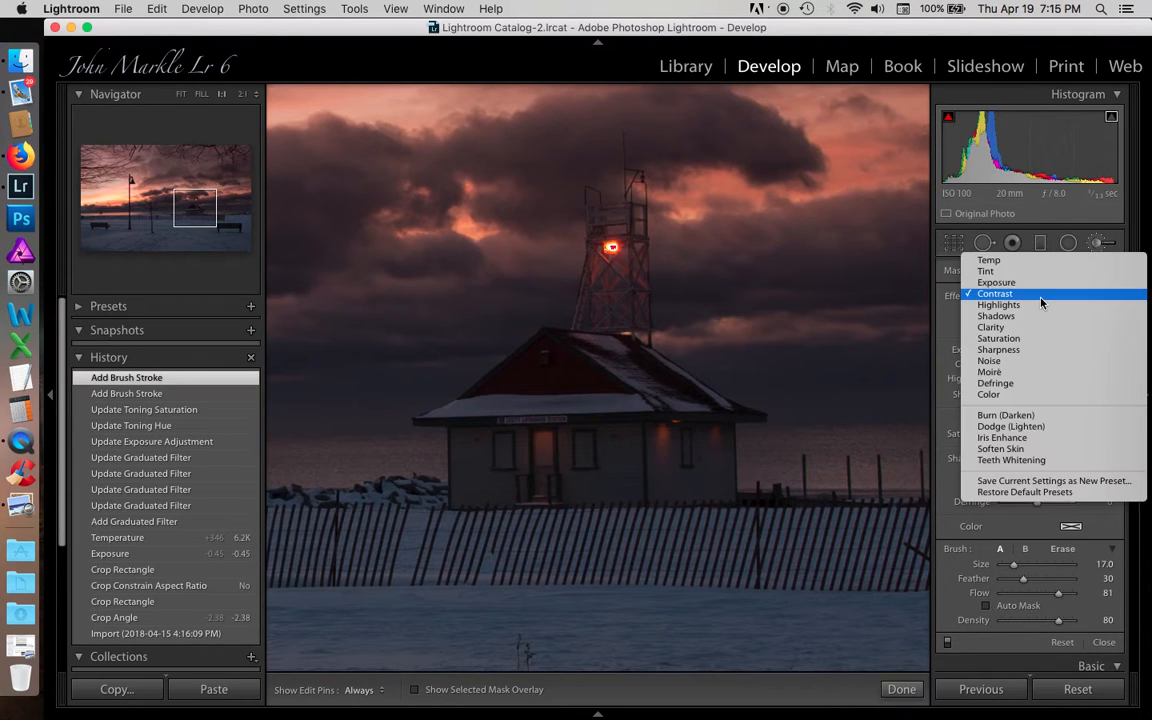
pyautogui.click(1018, 283)
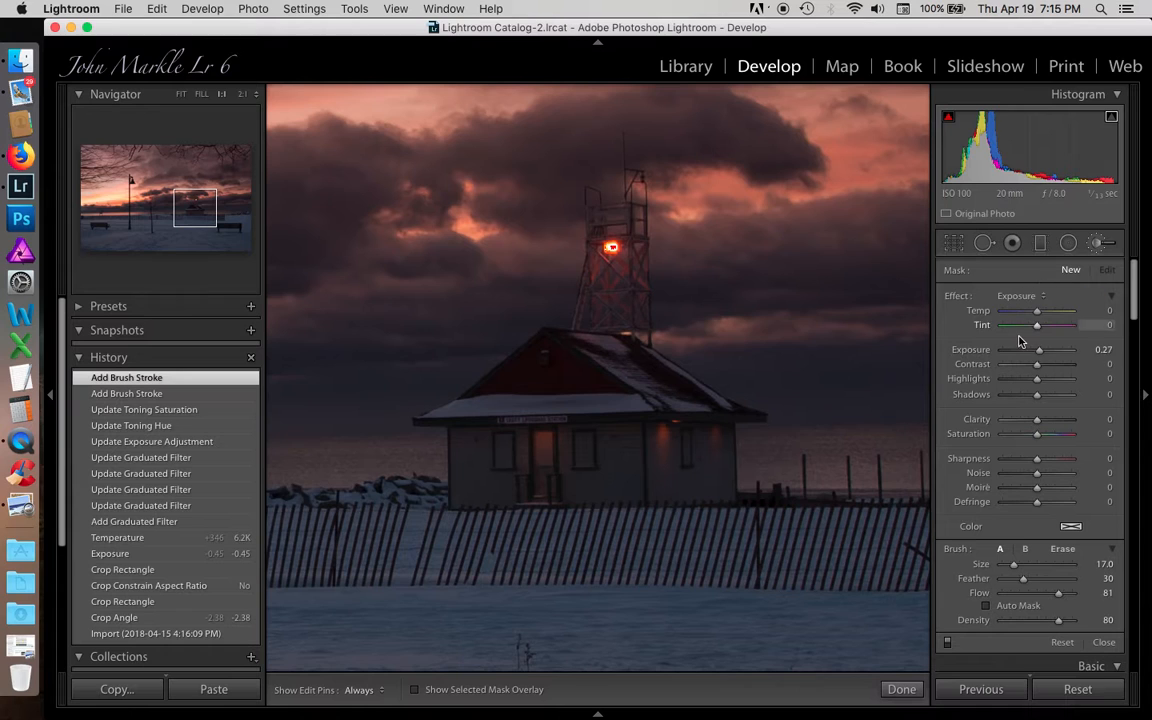
pyautogui.moveTo(1040, 352); pyautogui.dragTo(1047, 351)
pyautogui.press('h')
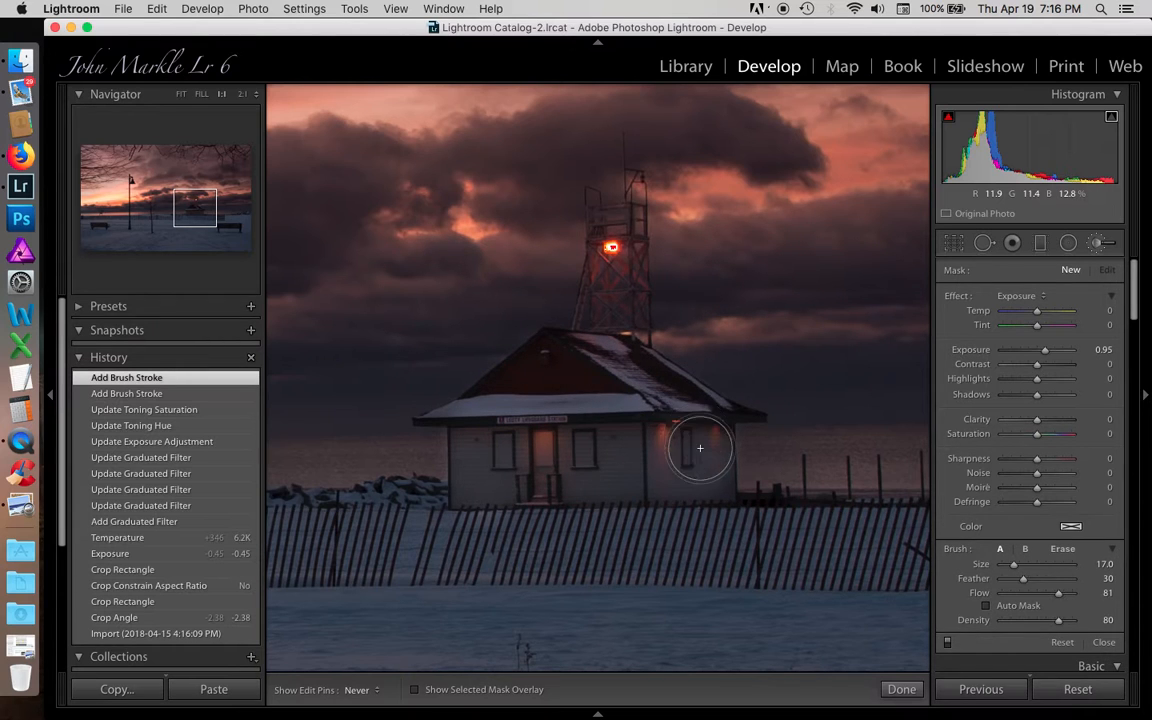
pyautogui.moveTo(704, 466); pyautogui.dragTo(698, 452)
# Reduce the brush size to 7 and extend the exposure brushing over the building's roof
pyautogui.press('[')
pyautogui.press('[')
pyautogui.press('[')
pyautogui.press('[')
pyautogui.press('[')
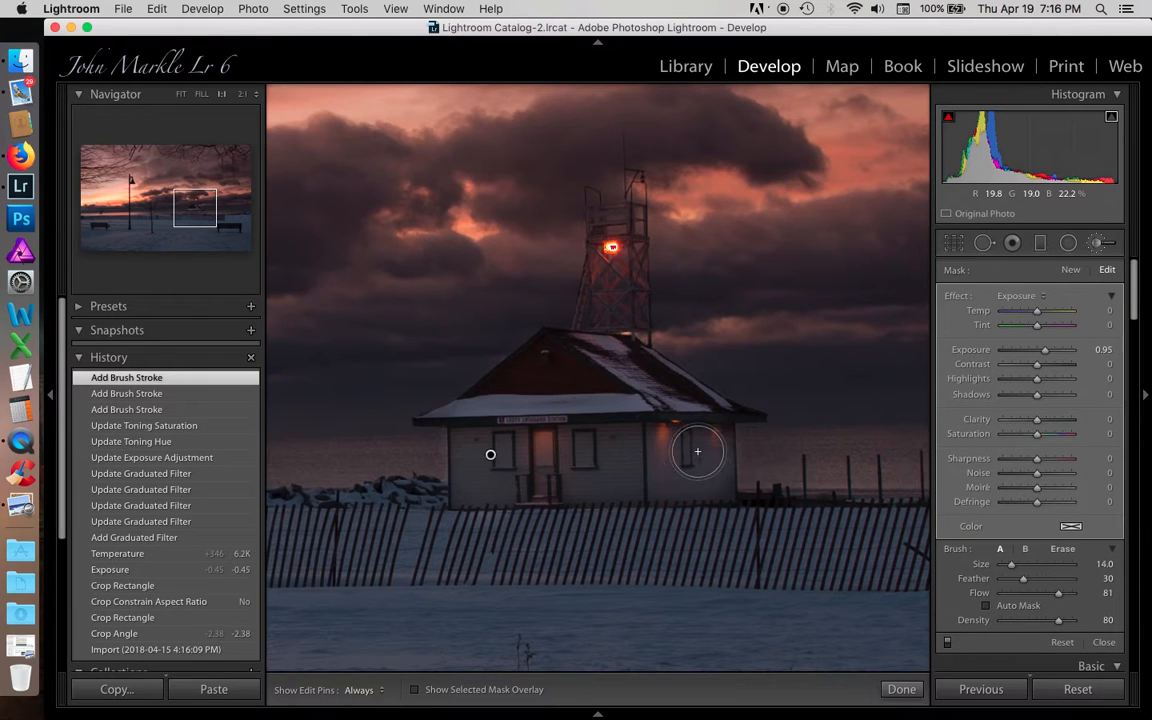
pyautogui.press('[')
pyautogui.press('[')
pyautogui.press('[')
pyautogui.press('[')
pyautogui.press('[')
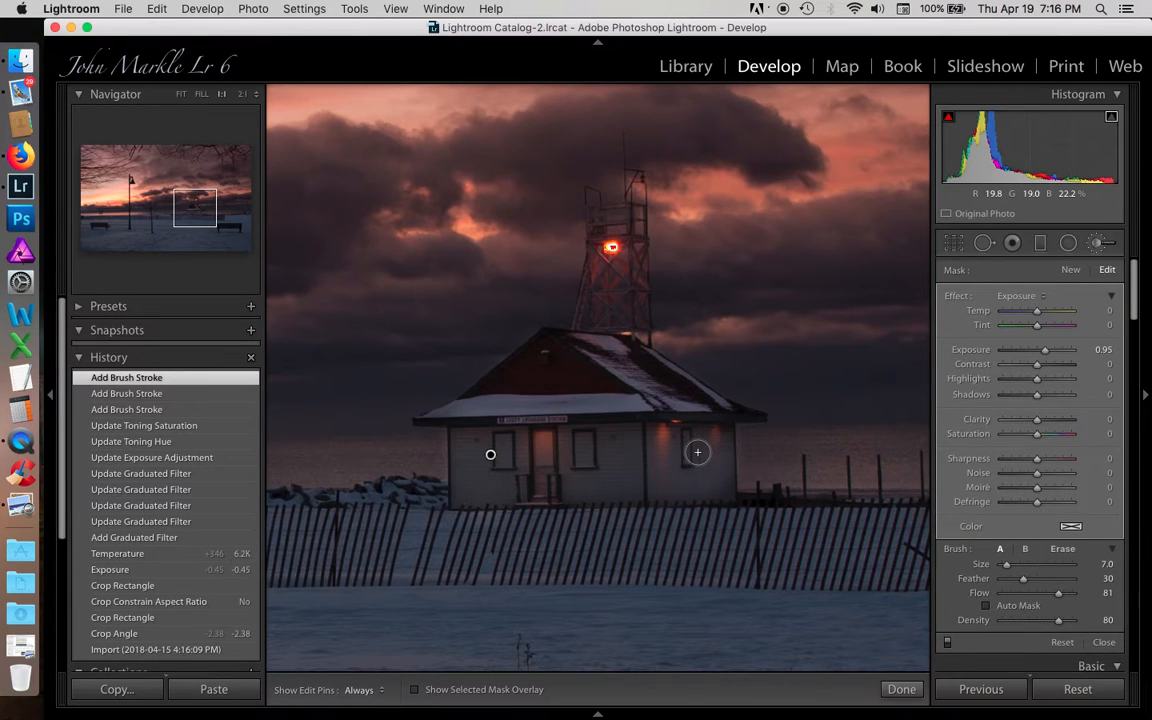
pyautogui.press('h')
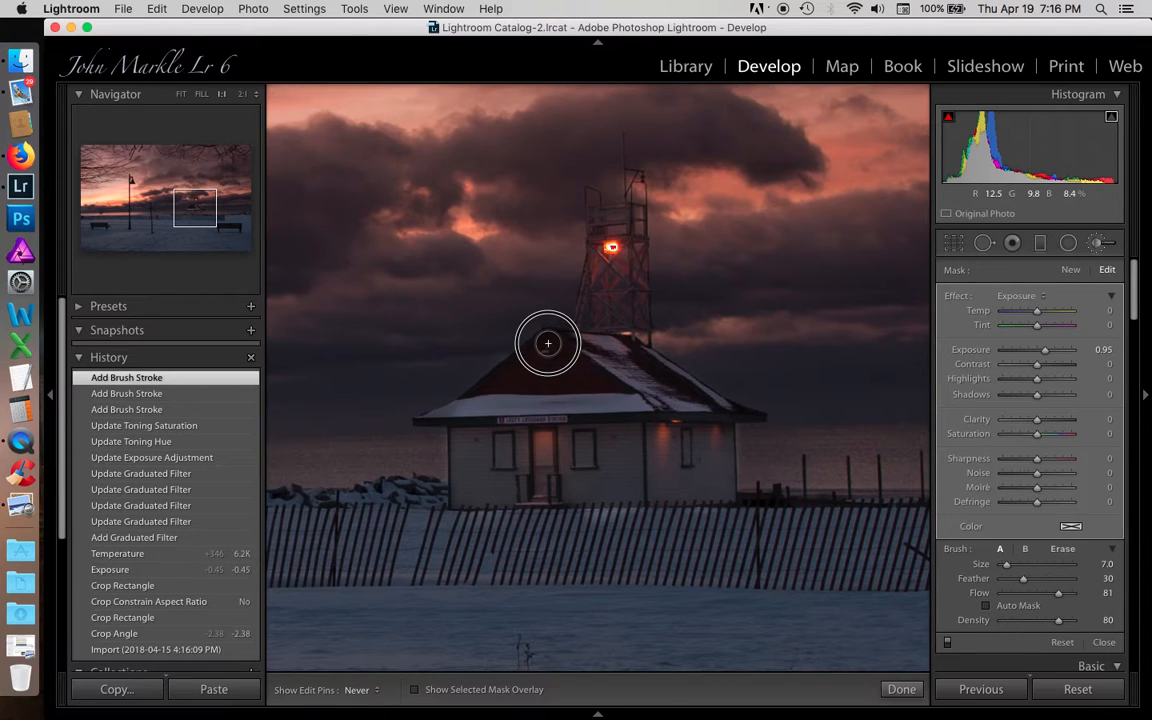
pyautogui.moveTo(620, 343)
pyautogui.mouseDown()
pyautogui.moveTo(726, 405)
pyautogui.moveTo(678, 409)
pyautogui.moveTo(689, 406)
pyautogui.mouseUp()
pyautogui.press('h')
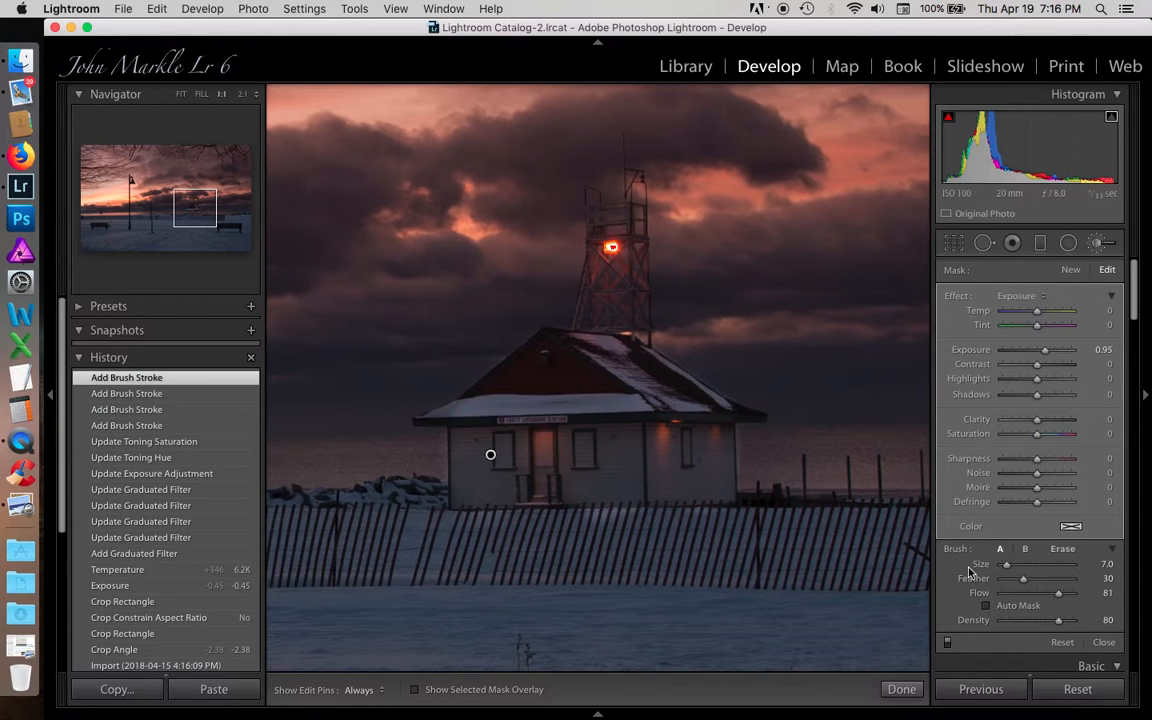
# Set the brush to size 4 with feather 0 and paint along the eaves and the remaining roof areas
pyautogui.moveTo(1021, 580); pyautogui.dragTo(982, 582)
pyautogui.moveTo(720, 411); pyautogui.dragTo(733, 413)
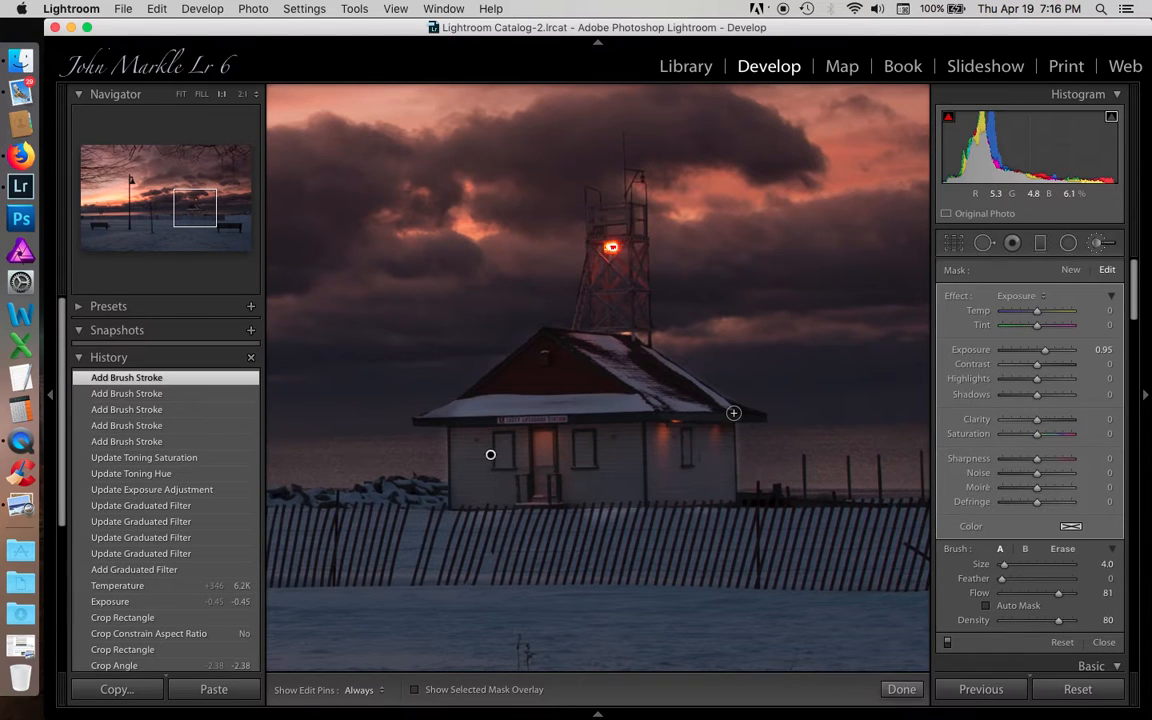
pyautogui.press('h')
pyautogui.moveTo(737, 413)
pyautogui.mouseDown()
pyautogui.moveTo(689, 404)
pyautogui.moveTo(545, 415)
pyautogui.mouseUp()
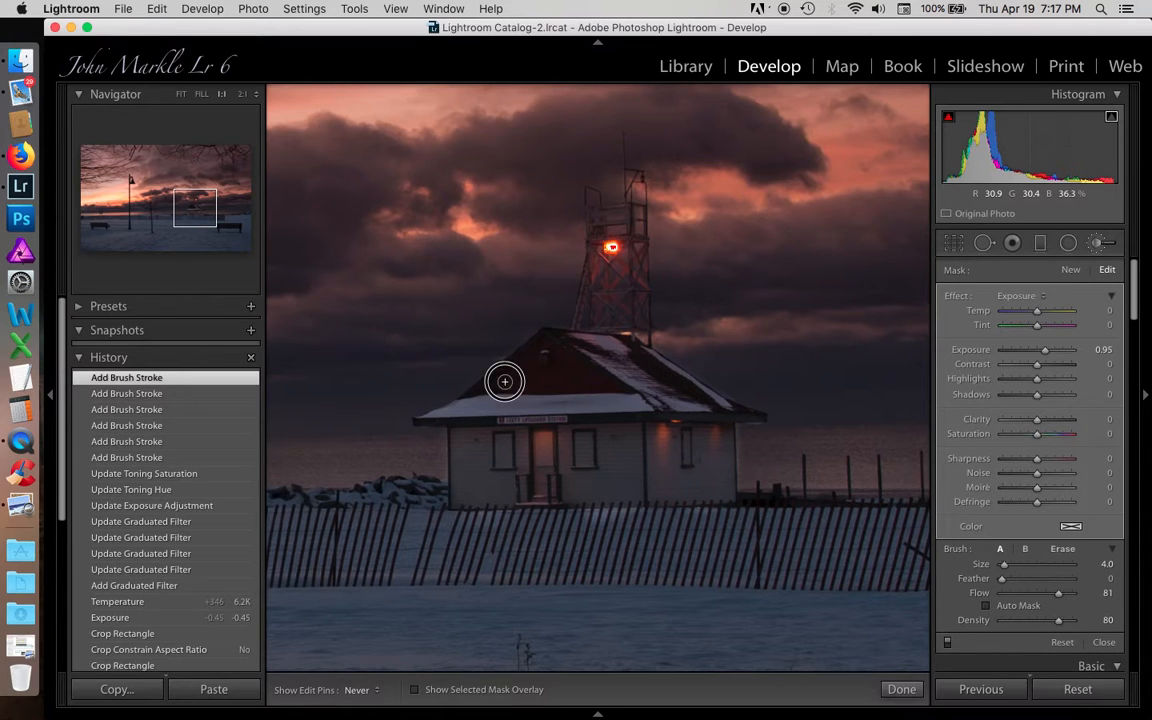
pyautogui.moveTo(549, 358); pyautogui.dragTo(600, 378)
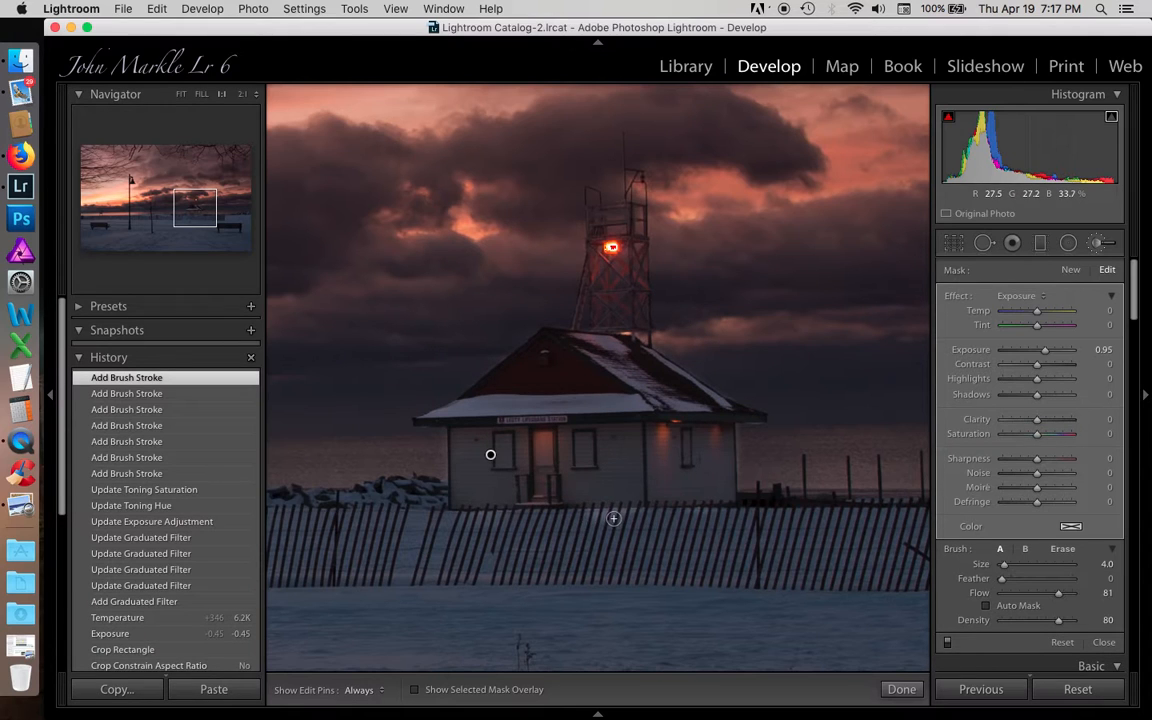
# Erase the exposure brushing that spills onto the fence and past both sides of the building
pyautogui.click(1062, 548)
pyautogui.press('h')
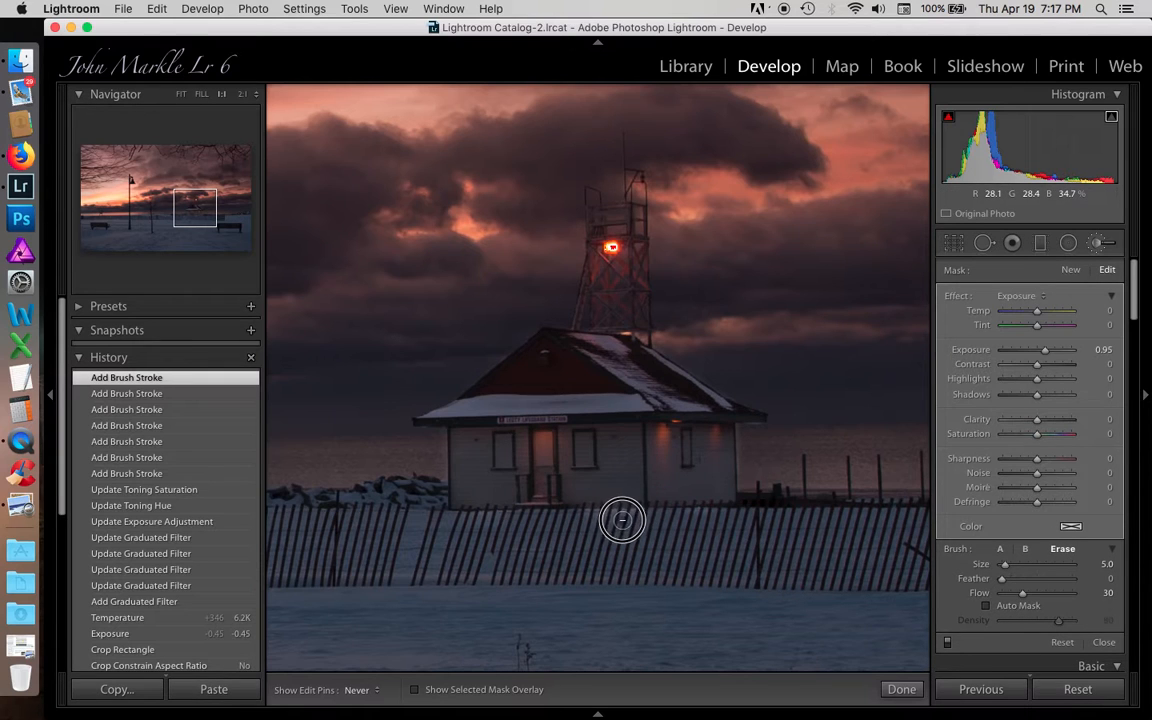
pyautogui.moveTo(615, 514)
pyautogui.mouseDown()
pyautogui.moveTo(597, 519)
pyautogui.moveTo(637, 519)
pyautogui.mouseUp()
pyautogui.press('h')
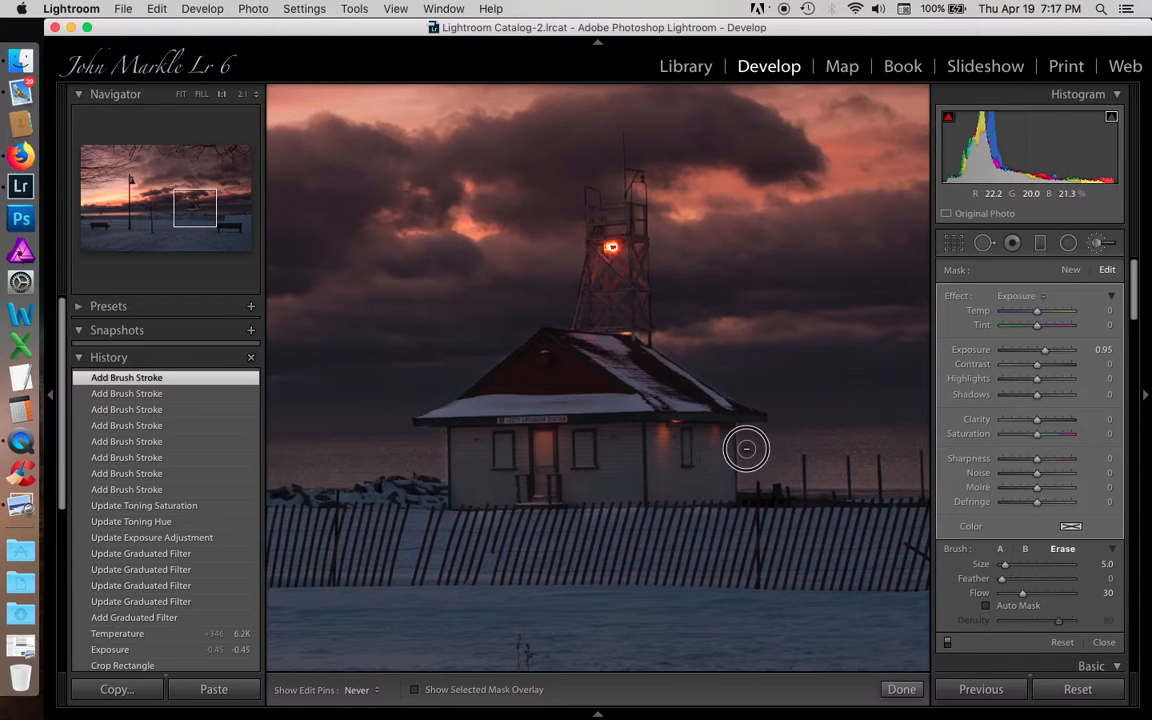
pyautogui.press('h')
pyautogui.click(556, 459)
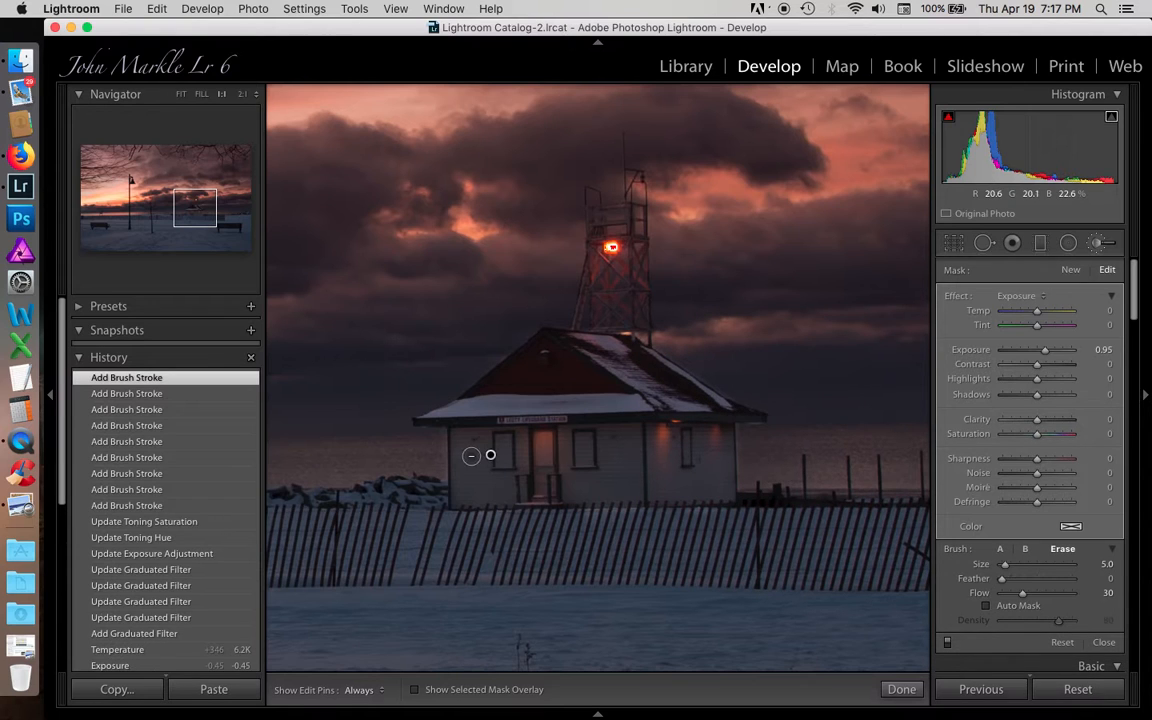
pyautogui.press('h')
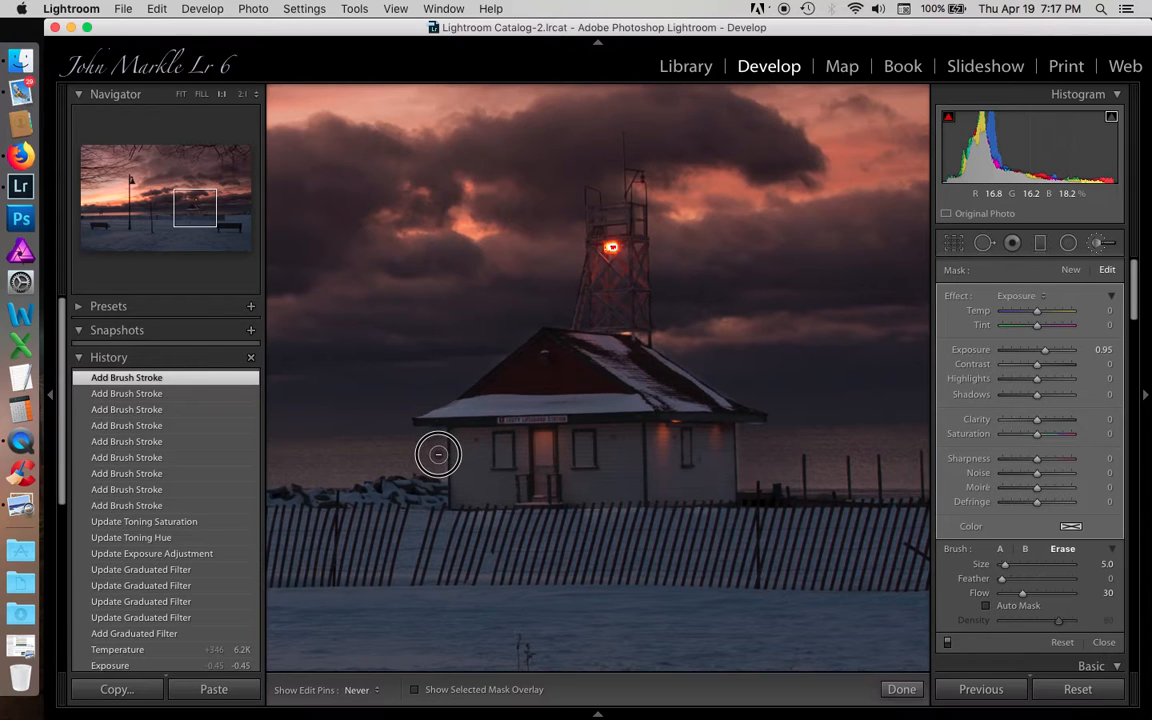
pyautogui.moveTo(441, 477); pyautogui.dragTo(442, 437)
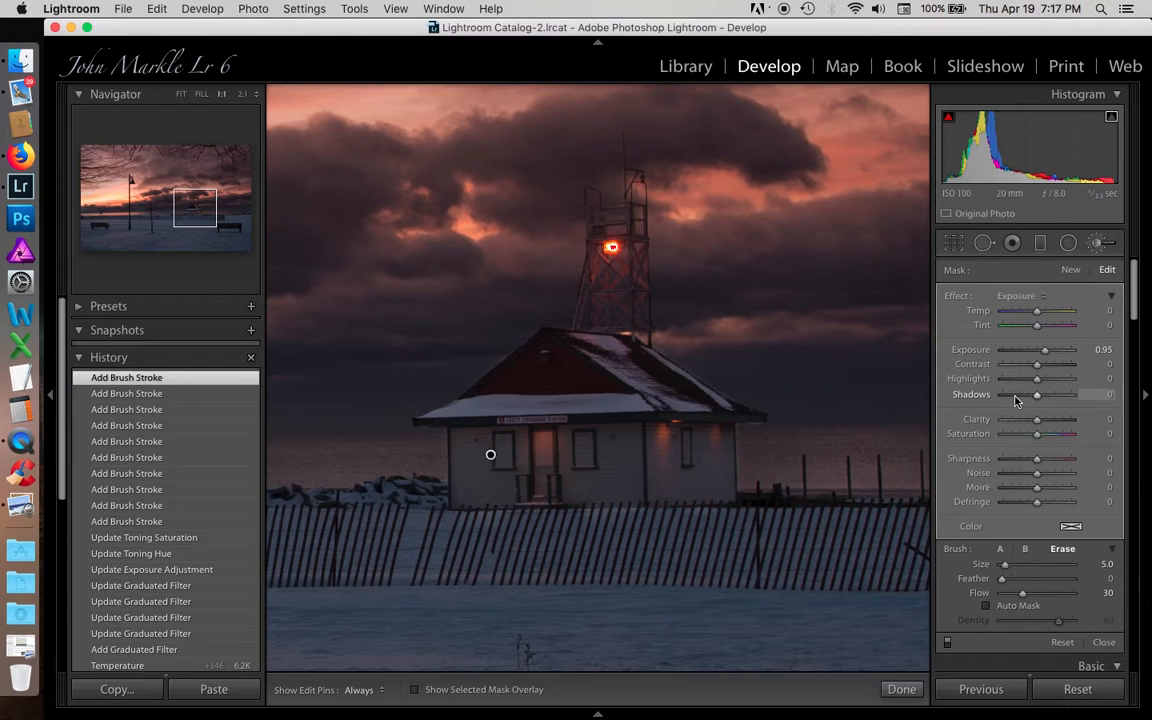
# Warm the brushed building with a temperature of 74, return to the full photo view and close the adjustment brush
pyautogui.click(1038, 312)
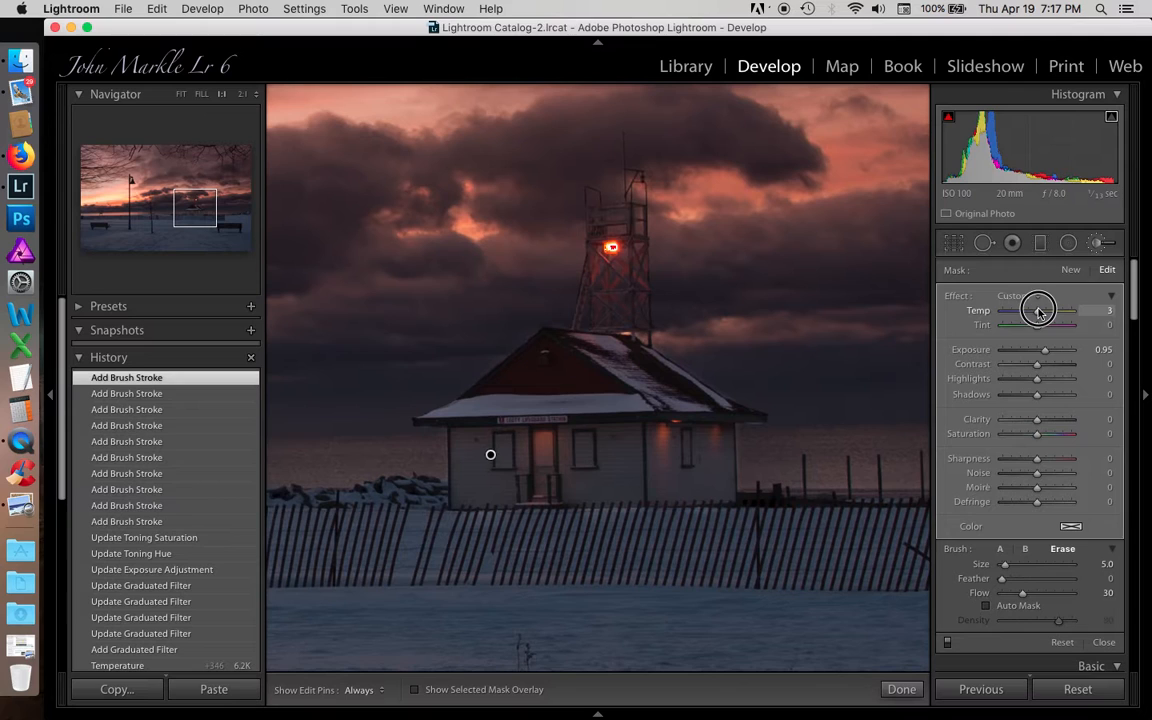
pyautogui.moveTo(1038, 312); pyautogui.dragTo(1064, 314)
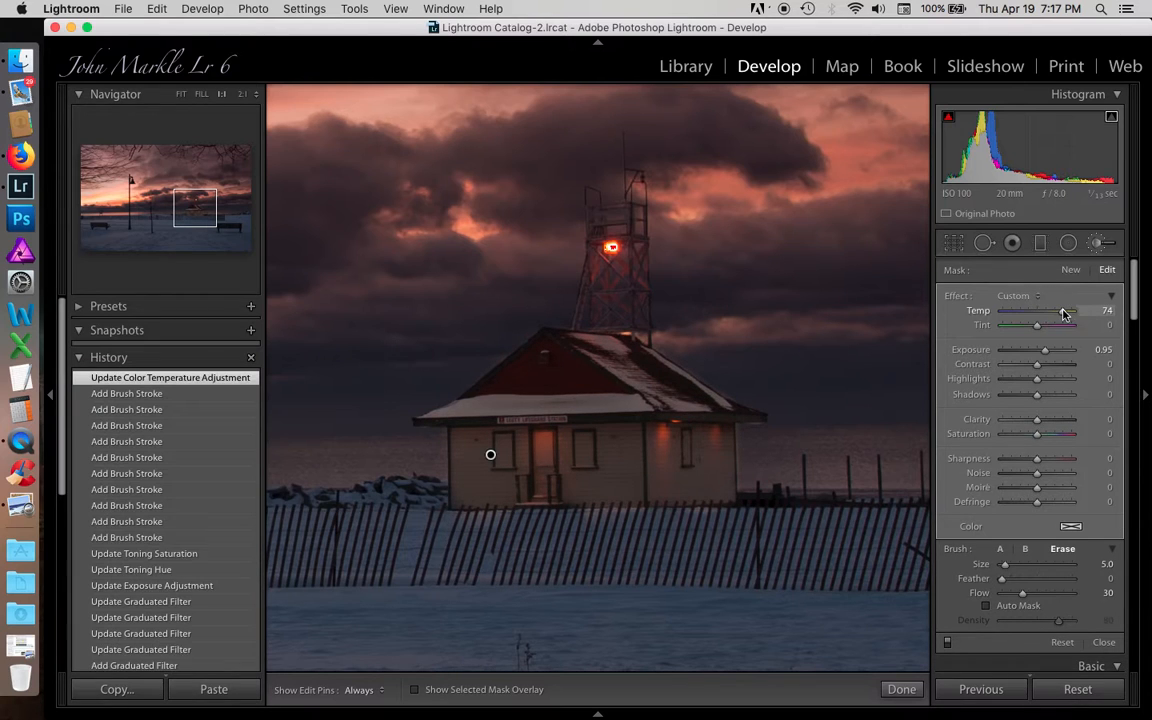
pyautogui.press('z')
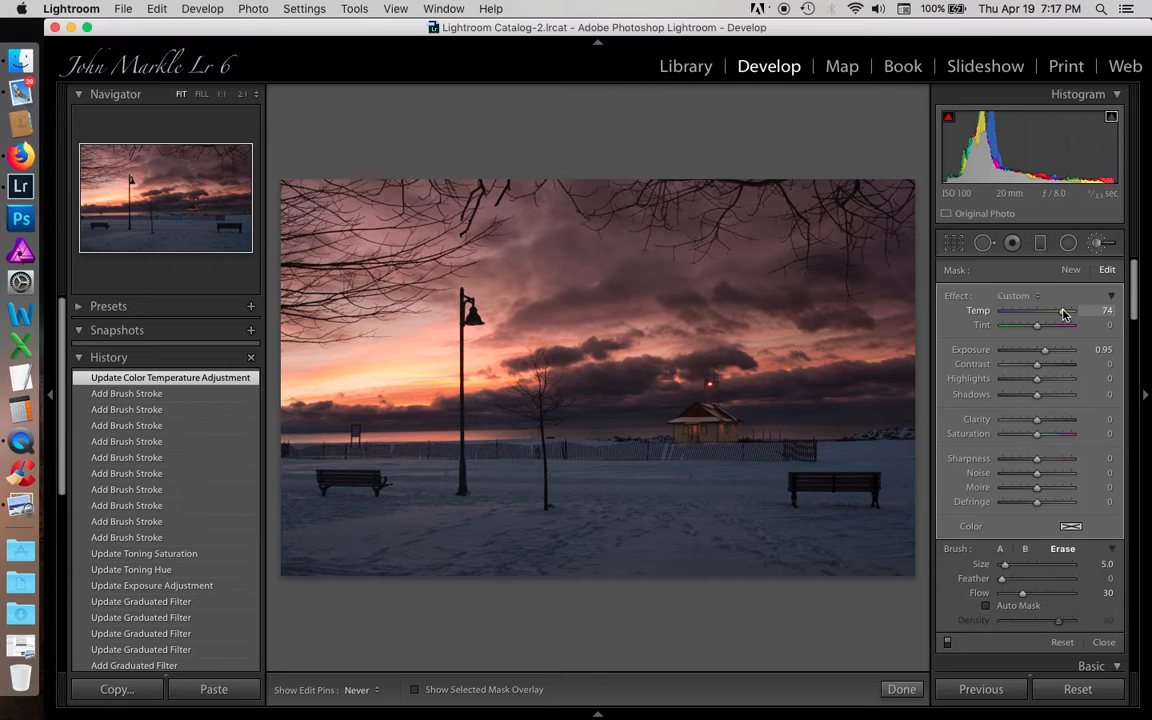
pyautogui.click(1100, 245)
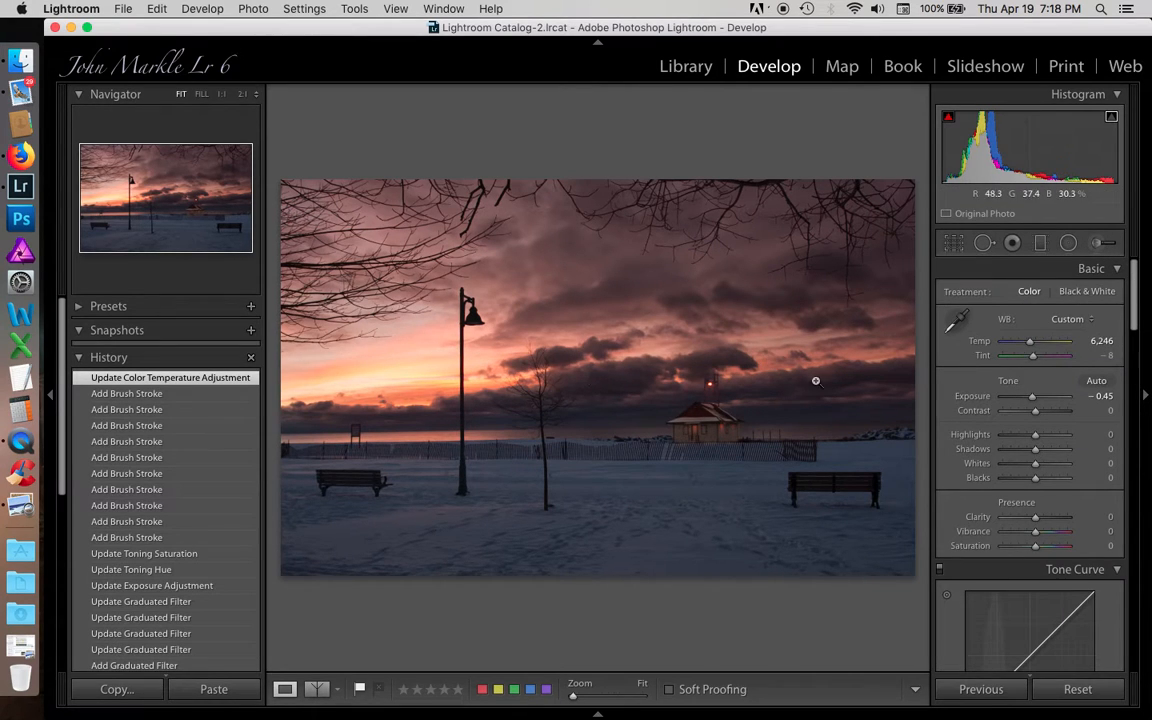
# Lower the photo's highlights to −51 and set the red and orange luminance to −15 each
pyautogui.moveTo(1035, 438); pyautogui.dragTo(1019, 440)
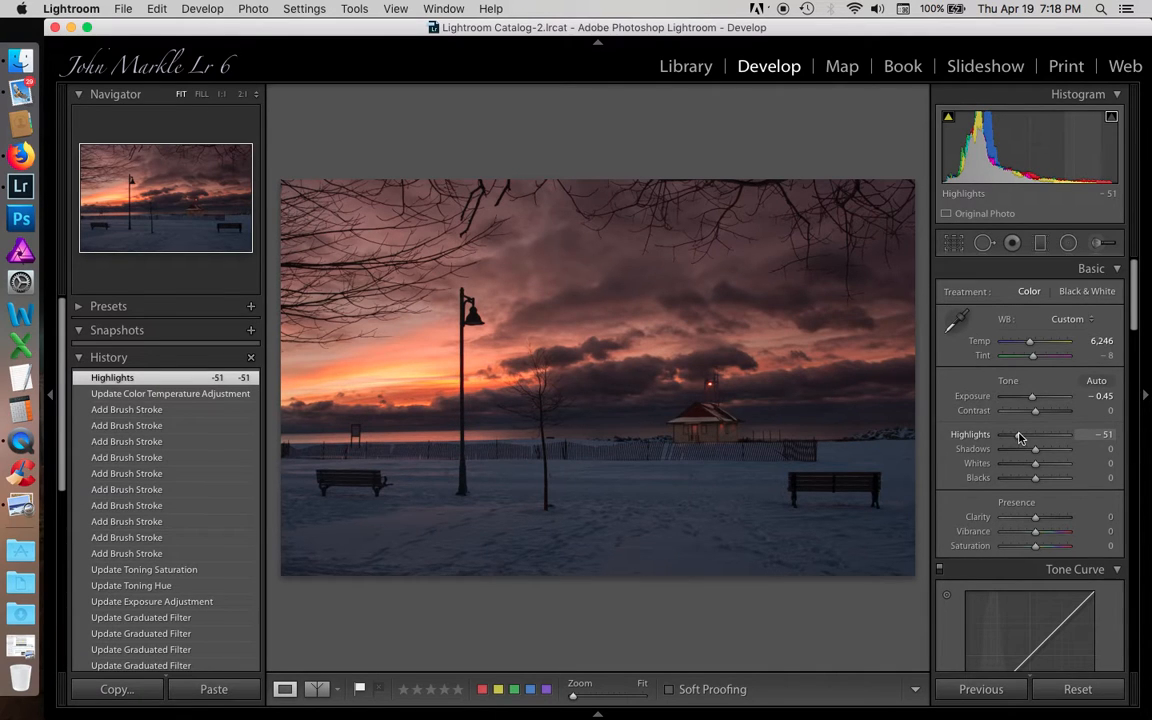
pyautogui.scroll(-10, 1019, 437)
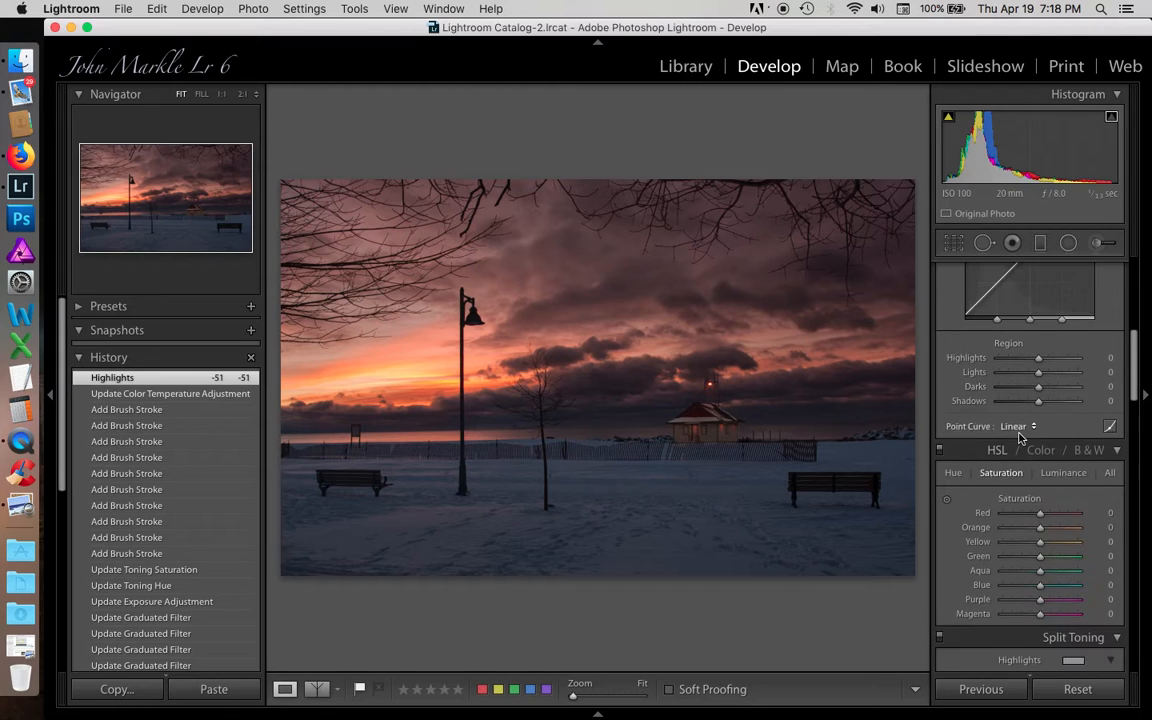
pyautogui.scroll(-2, 1019, 437)
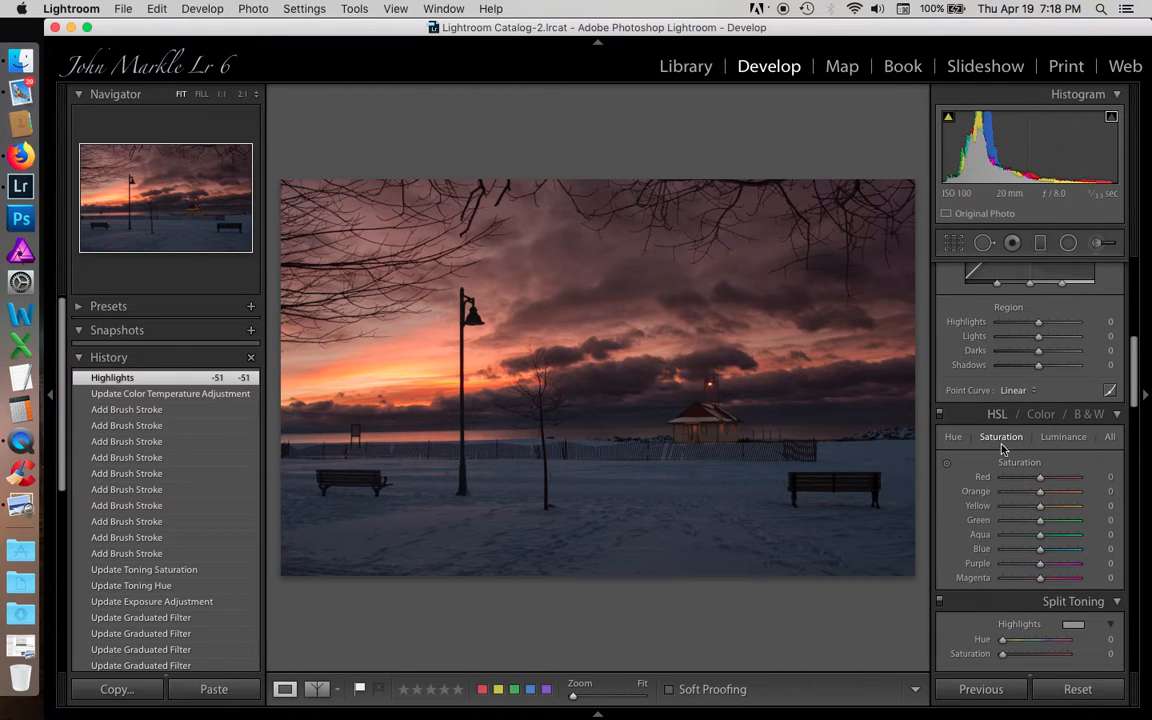
pyautogui.click(1062, 438)
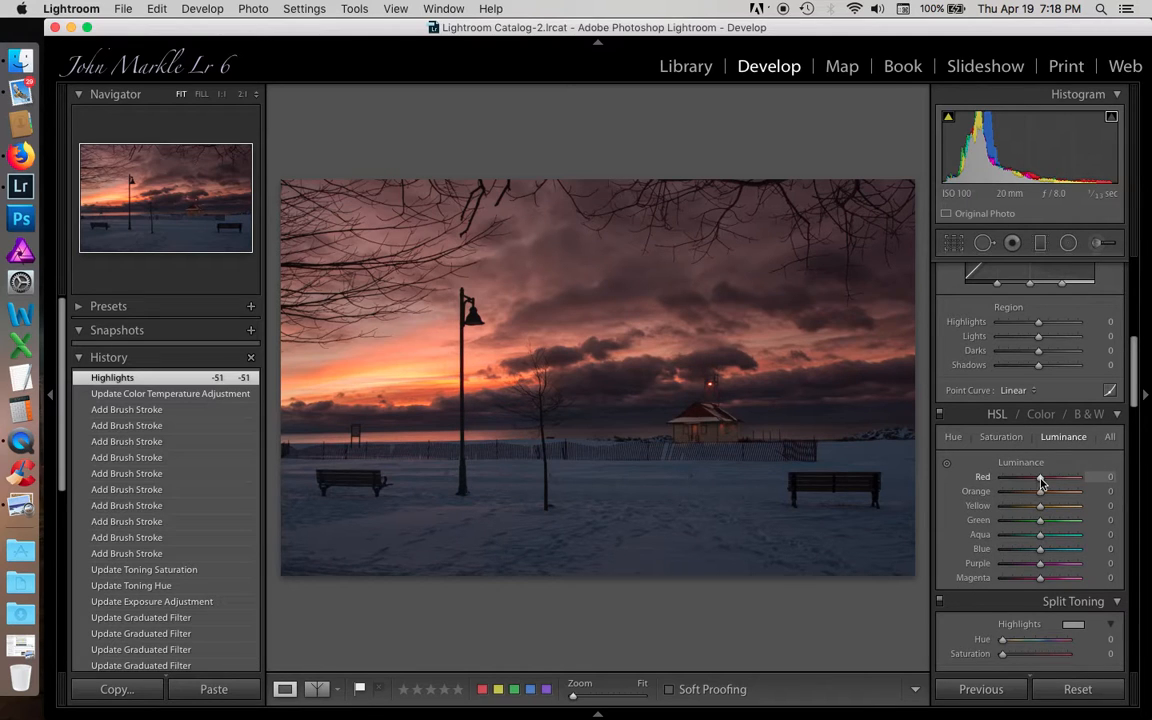
pyautogui.click(1040, 481)
pyautogui.moveTo(1040, 481); pyautogui.dragTo(1036, 491)
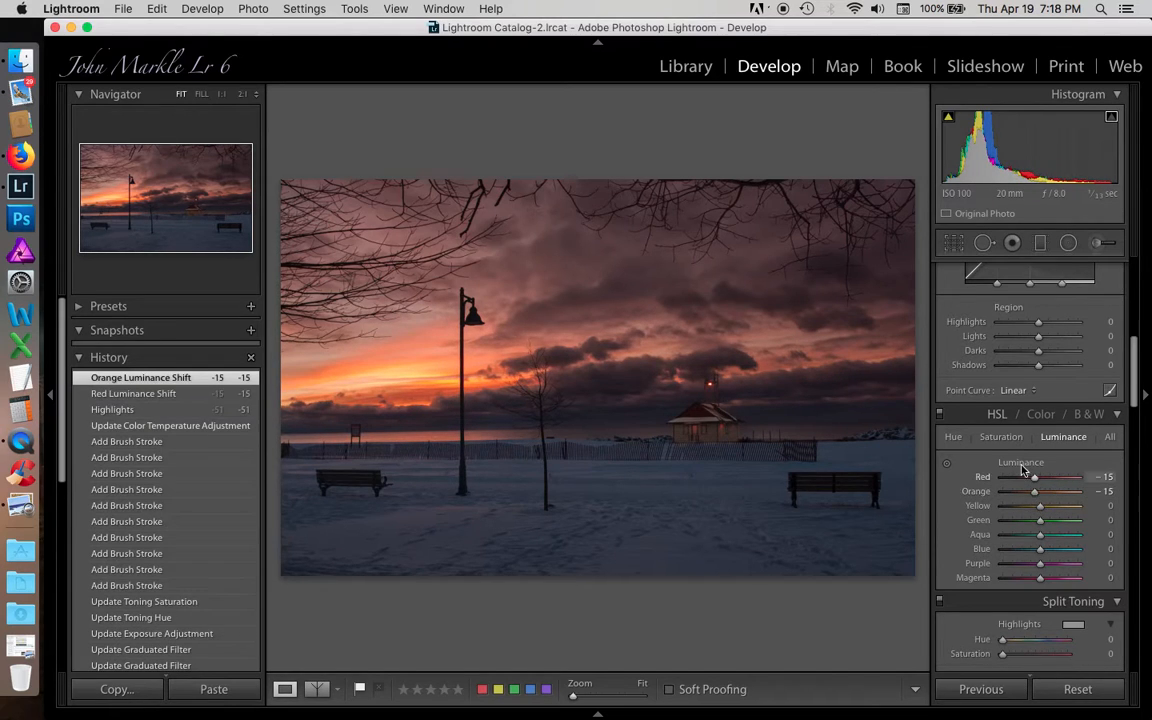
# Set the red and orange saturation to +20 each, and raise clarity to +25 and vibrance to +15
pyautogui.click(1001, 436)
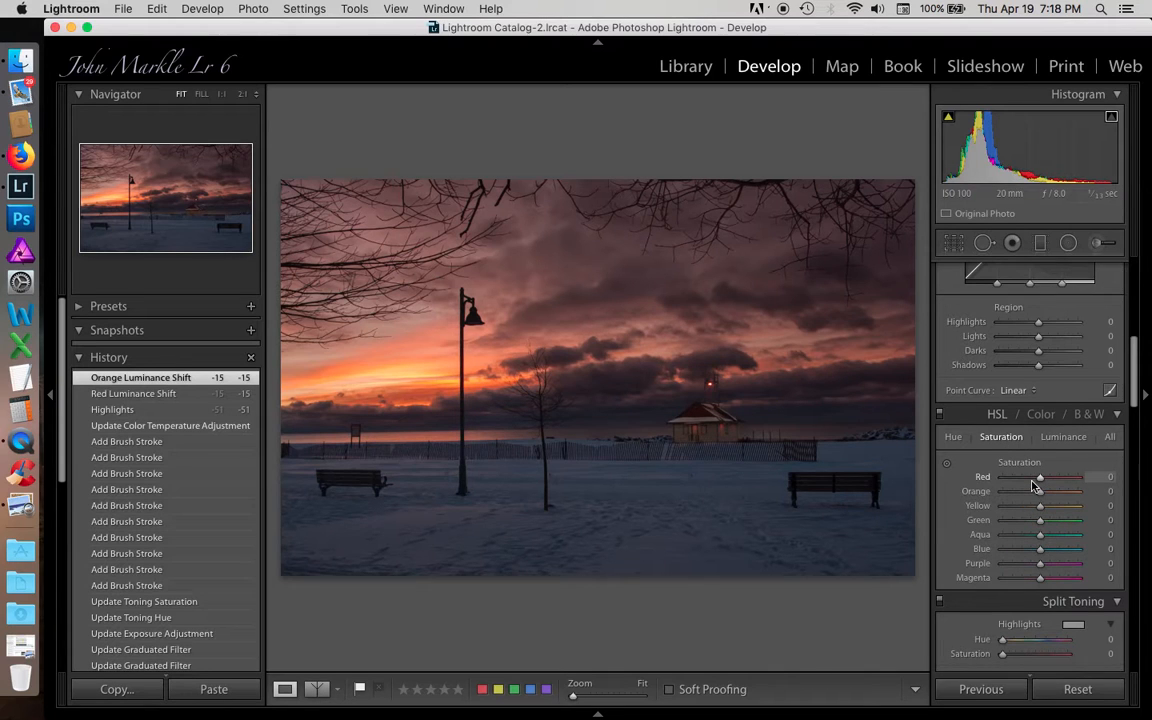
pyautogui.moveTo(1041, 483)
pyautogui.mouseDown()
pyautogui.moveTo(1050, 479)
pyautogui.moveTo(1047, 494)
pyautogui.mouseUp()
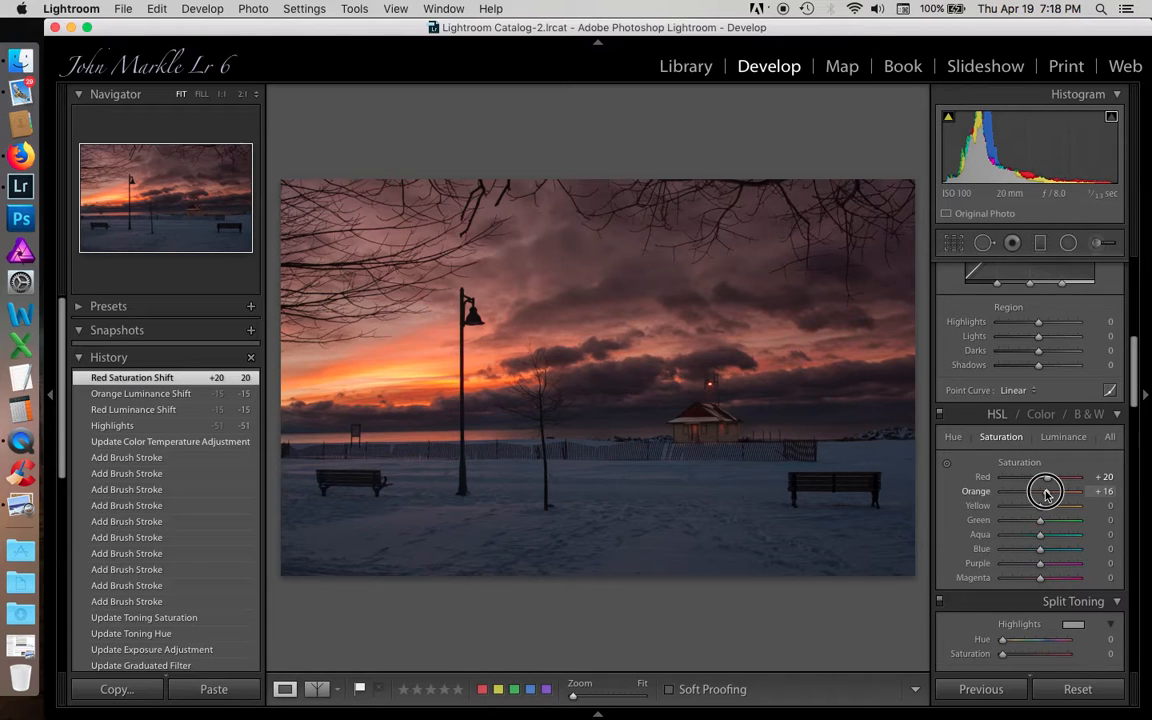
pyautogui.moveTo(1047, 494); pyautogui.dragTo(1047, 494)
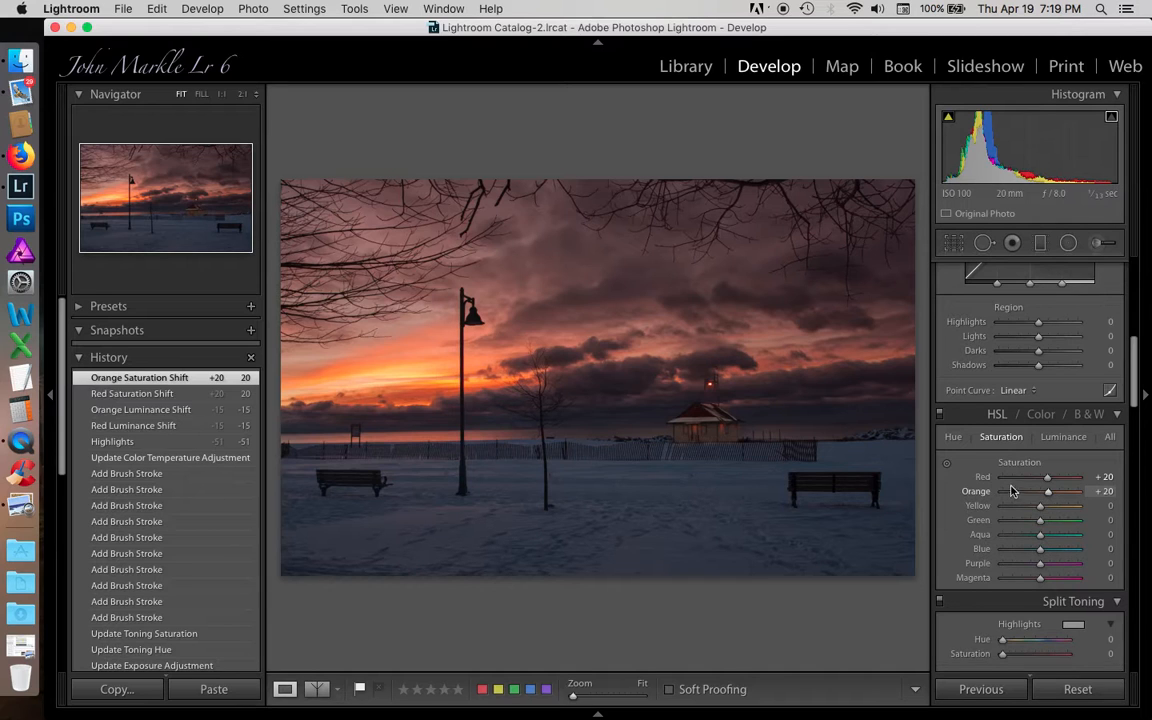
pyautogui.scroll(8, 1046, 453)
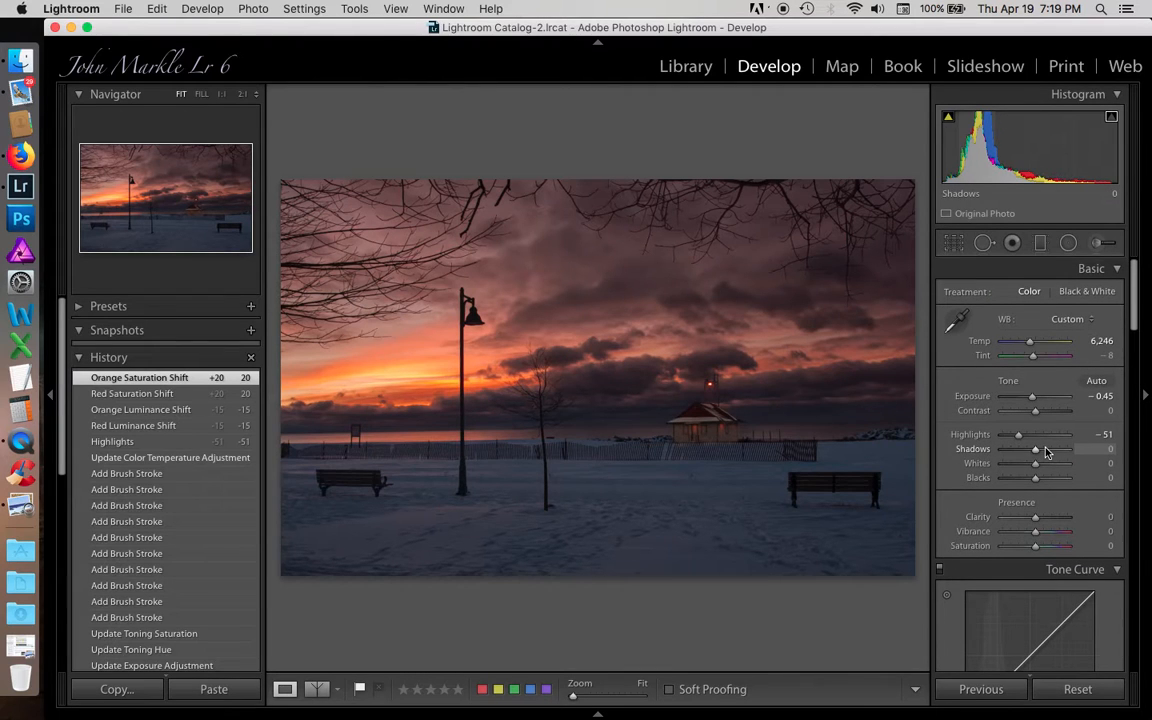
pyautogui.moveTo(1035, 519); pyautogui.dragTo(1040, 535)
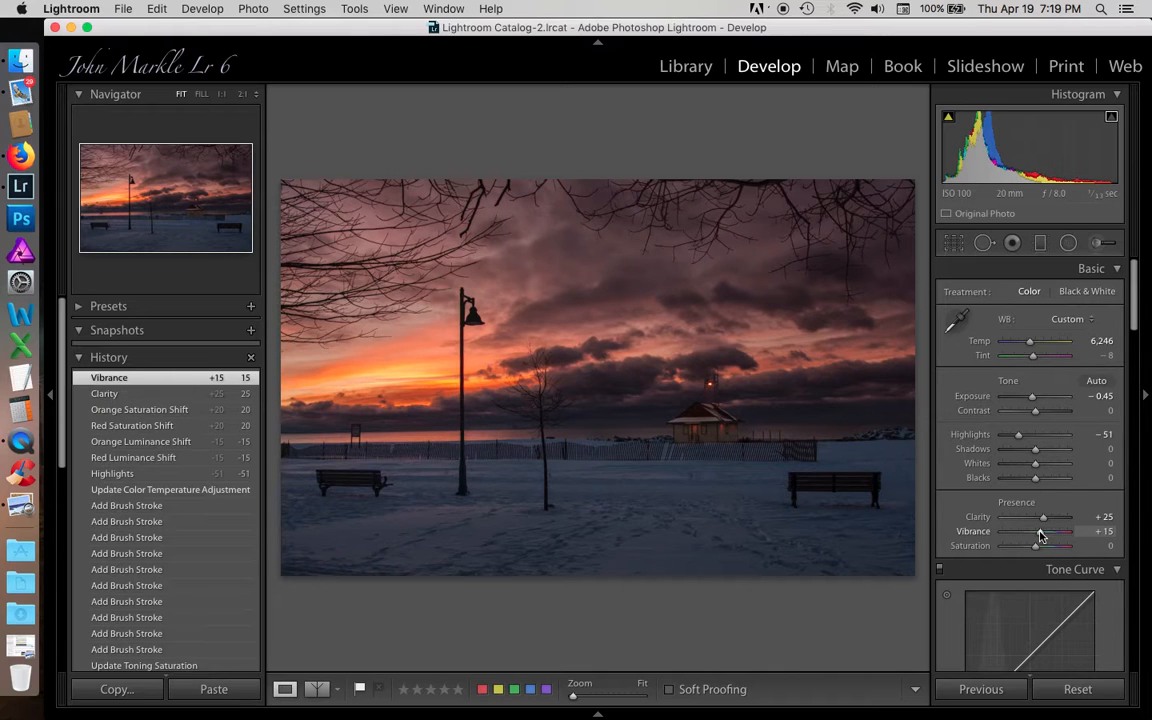
# Set up a new adjustment brush for the sky with contrast 22, size 25 and feather 55
pyautogui.click(1099, 245)
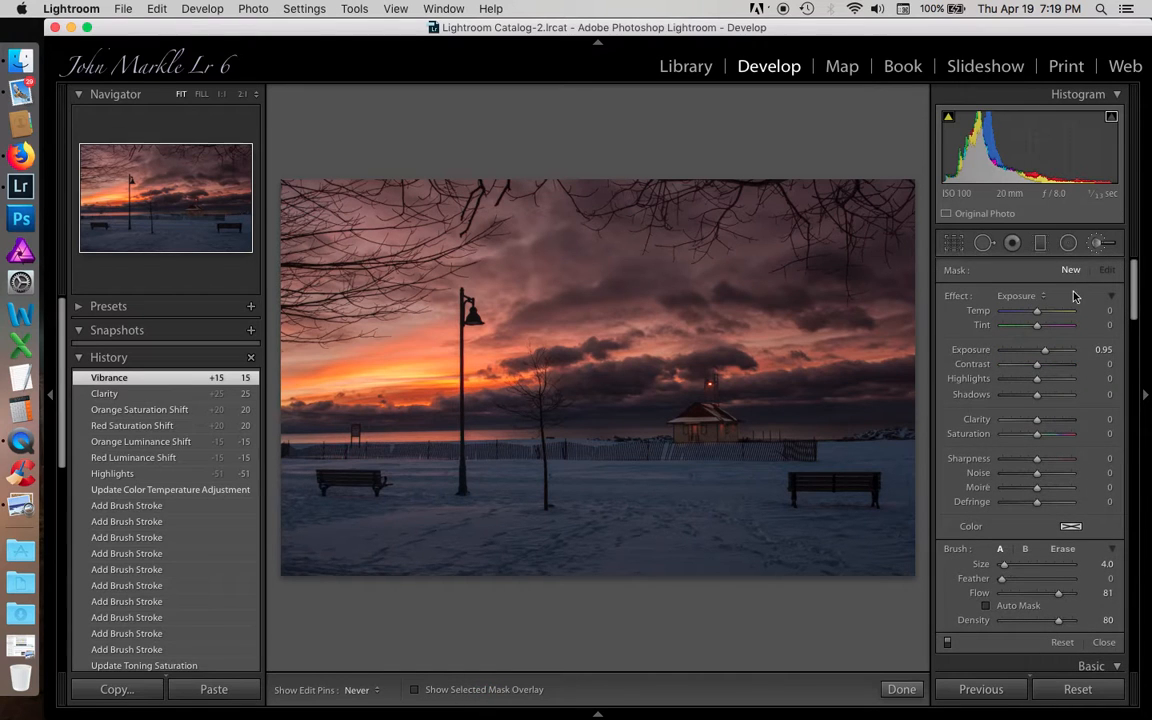
pyautogui.click(1043, 300)
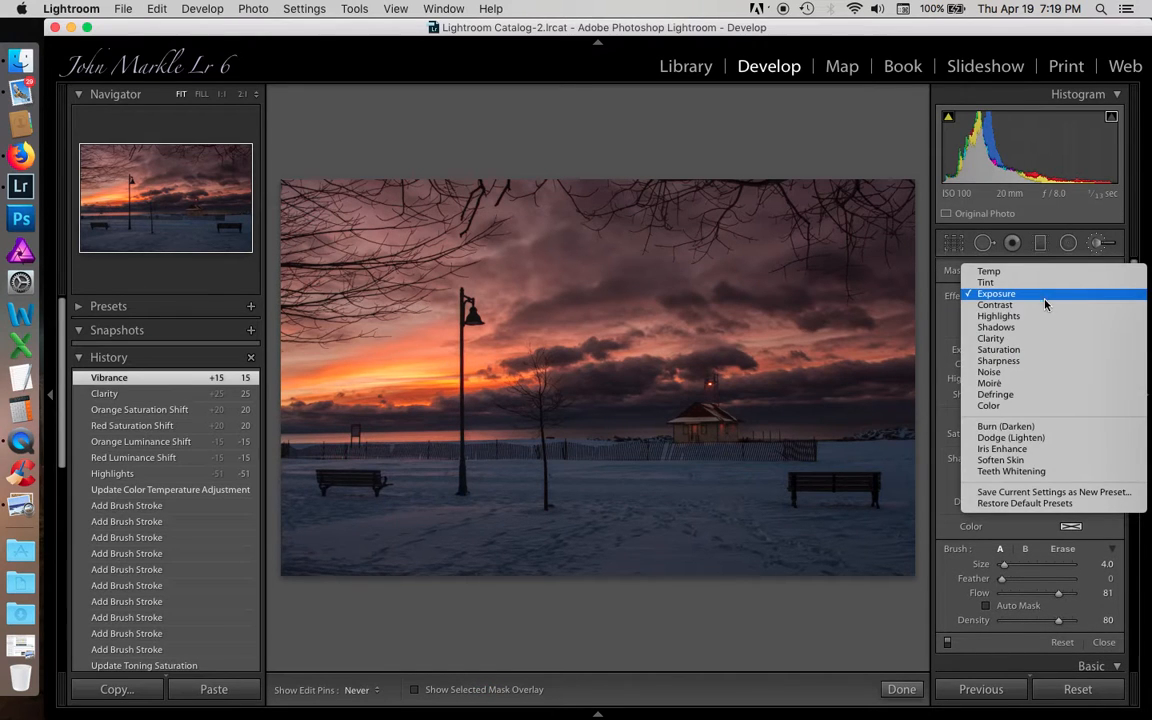
pyautogui.click(1044, 305)
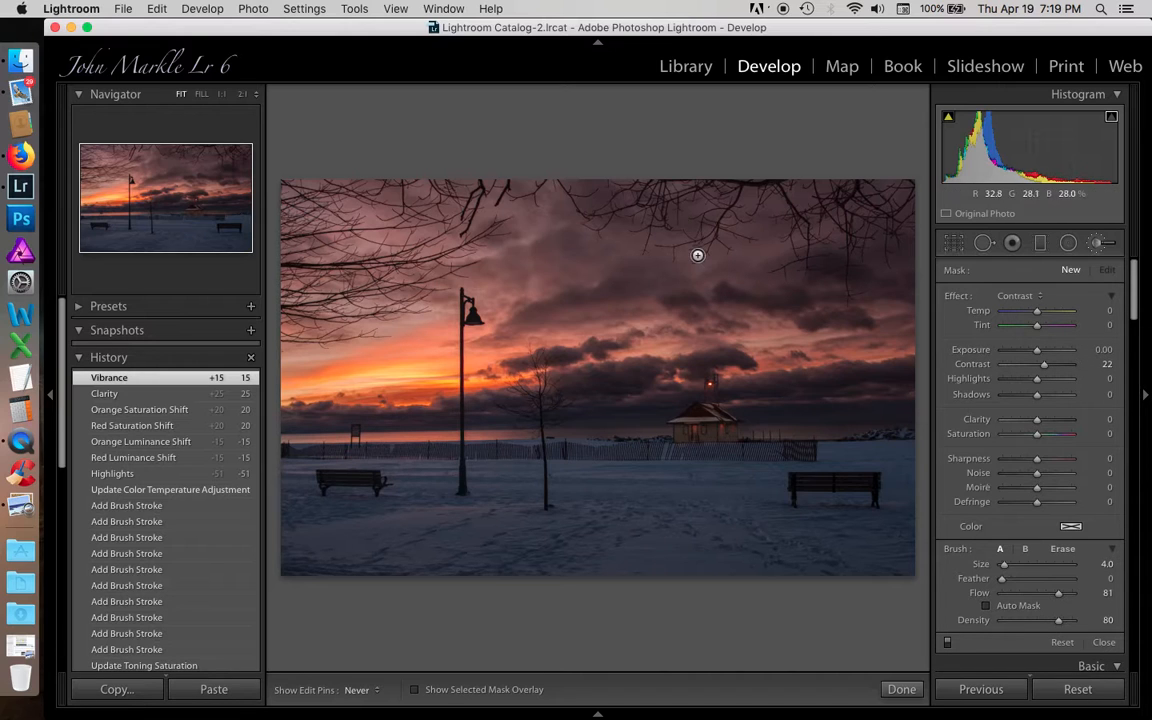
pyautogui.scroll(10, 699, 255)
pyautogui.scroll(3, 699, 255)
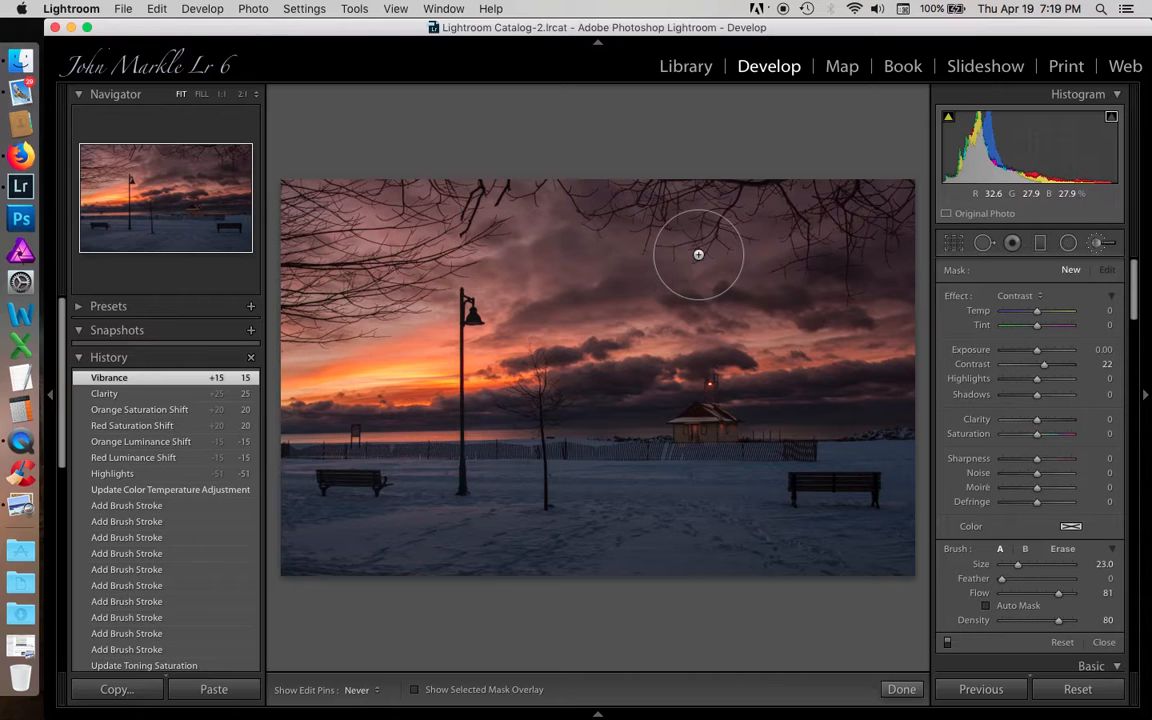
pyautogui.press('shift')
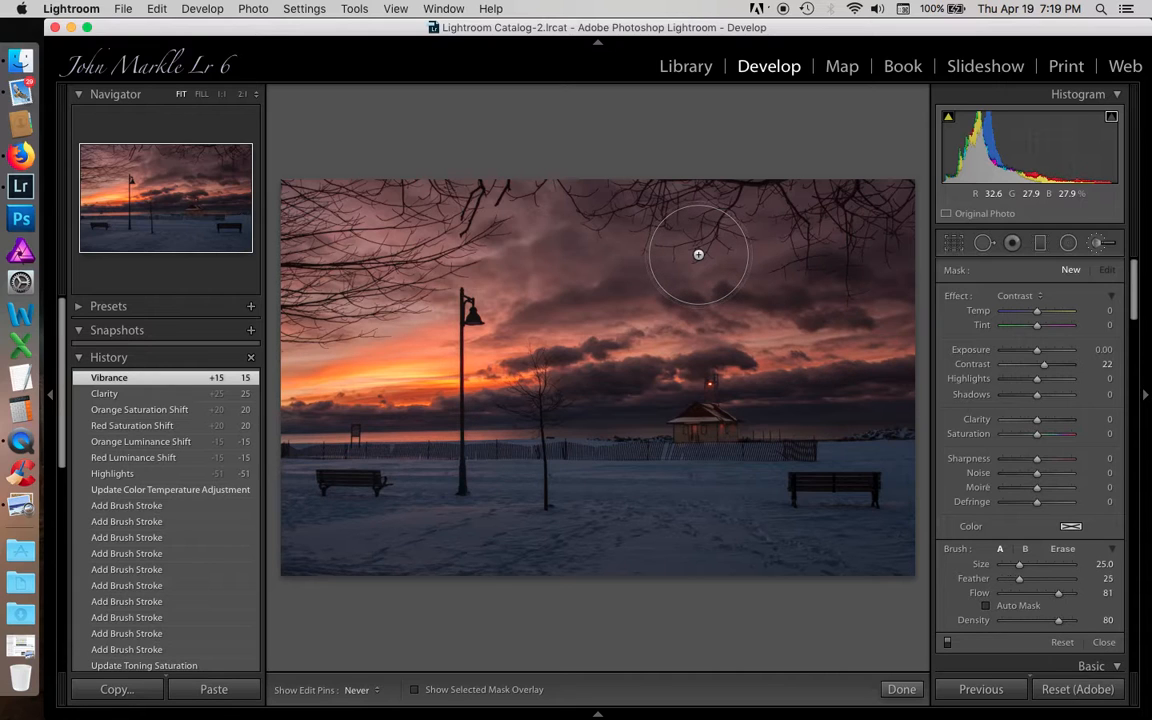
pyautogui.scroll(4, 698, 255)
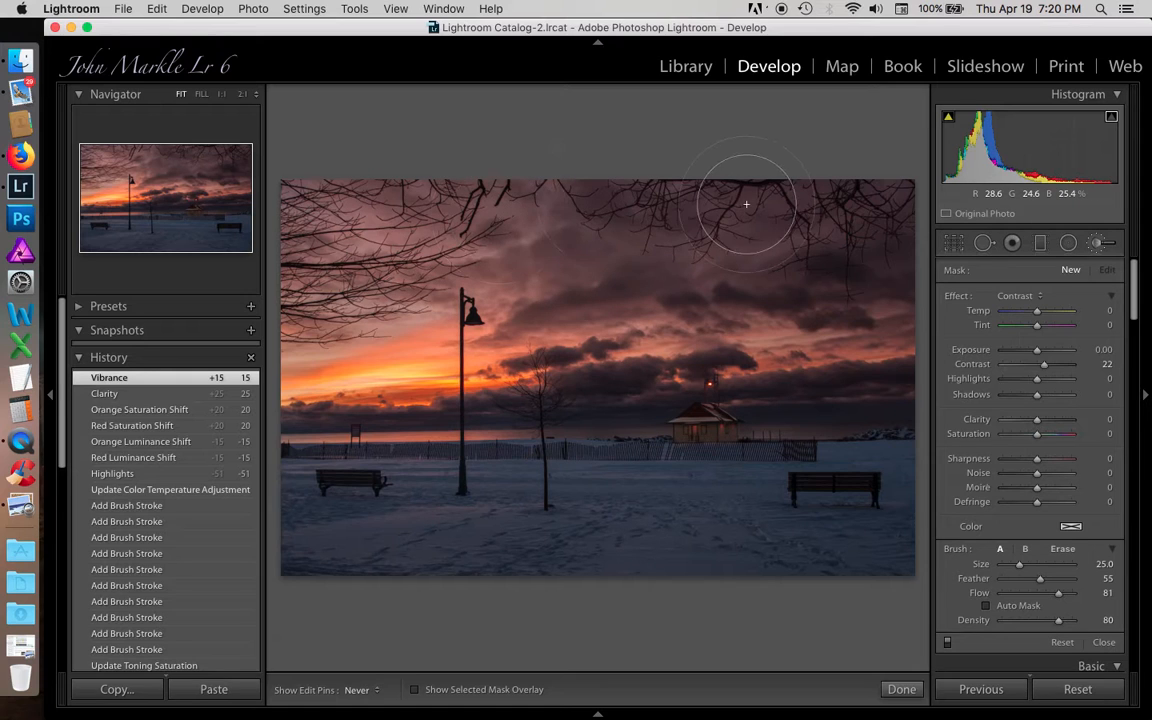
# Paint the contrast brush over the cloudy sky, raise the building brush's exposure to 1.50 and close the adjustment brush
pyautogui.moveTo(852, 246)
pyautogui.mouseDown()
pyautogui.moveTo(849, 219)
pyautogui.moveTo(890, 227)
pyautogui.mouseUp()
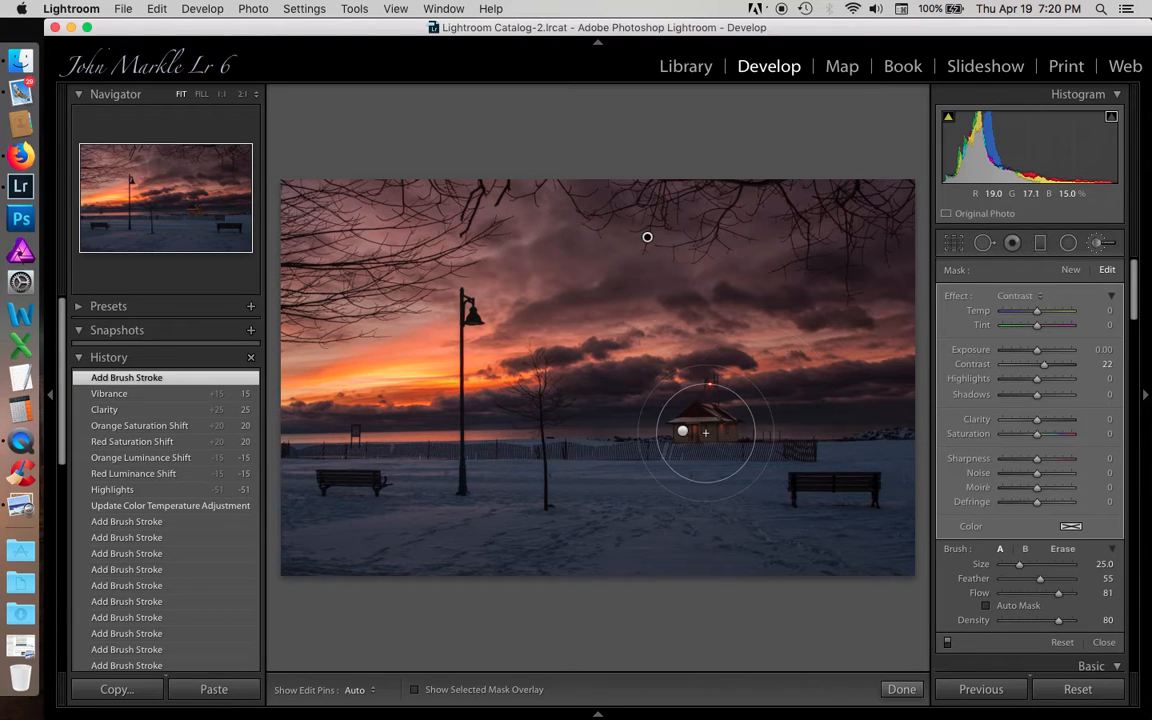
pyautogui.click(684, 433)
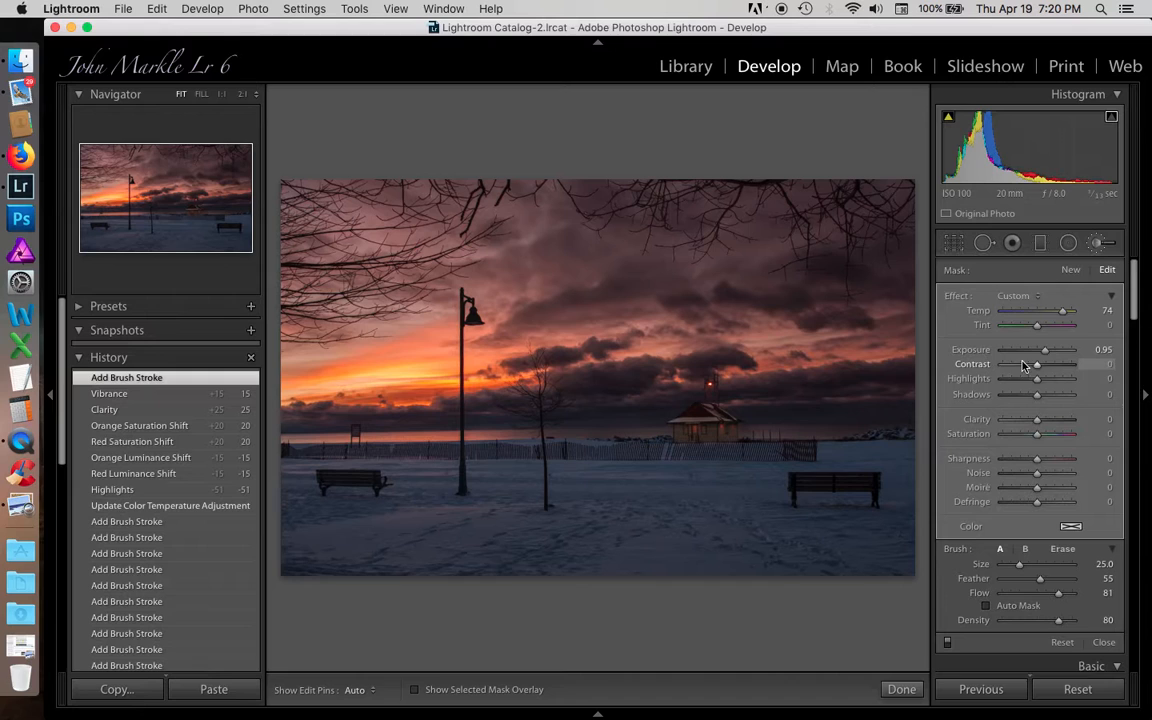
pyautogui.moveTo(1045, 352); pyautogui.dragTo(1051, 353)
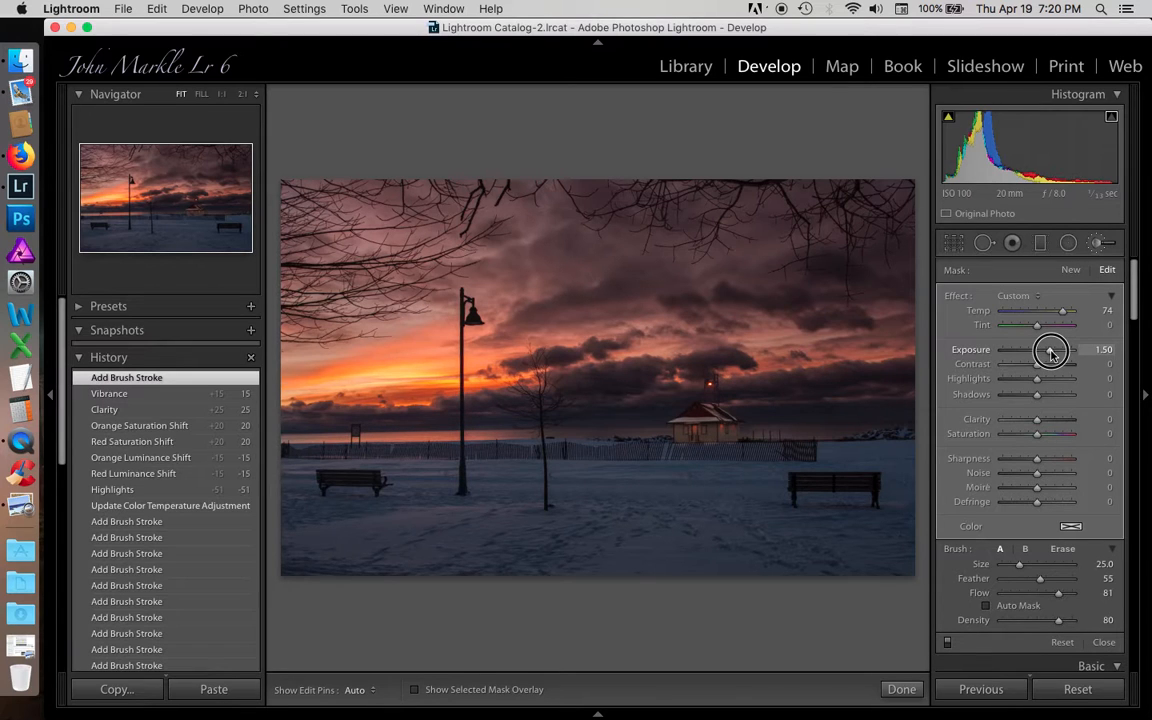
pyautogui.moveTo(1050, 352); pyautogui.dragTo(1050, 353)
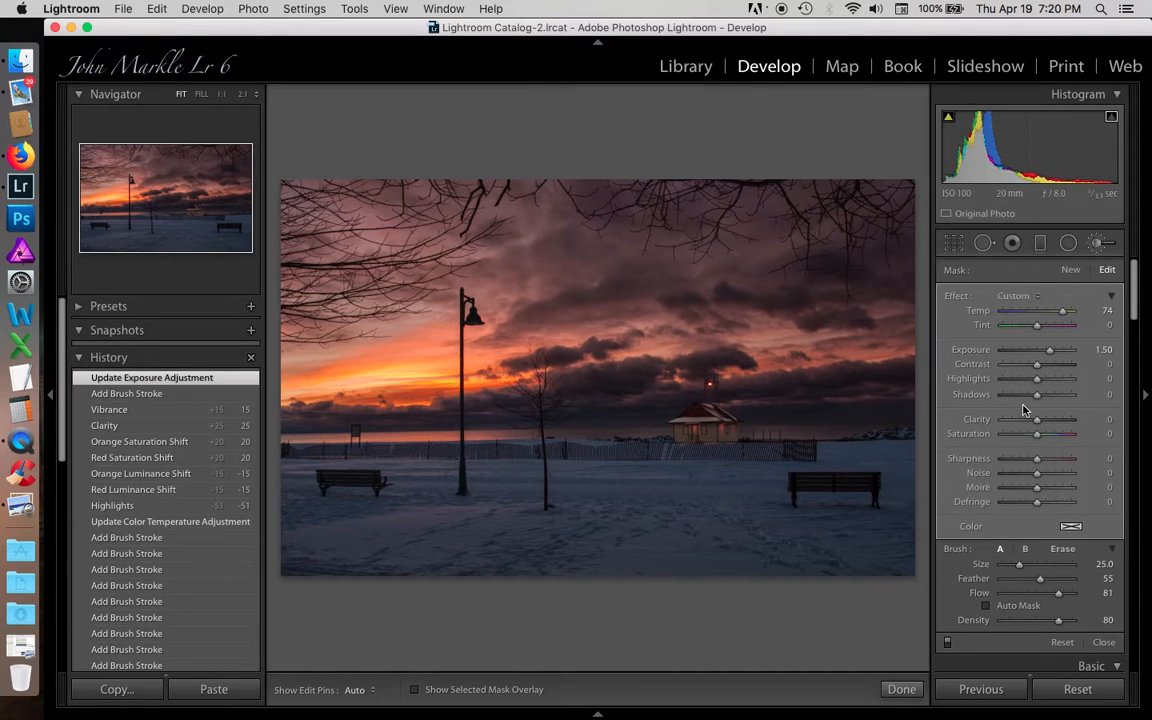
pyautogui.click(1096, 247)
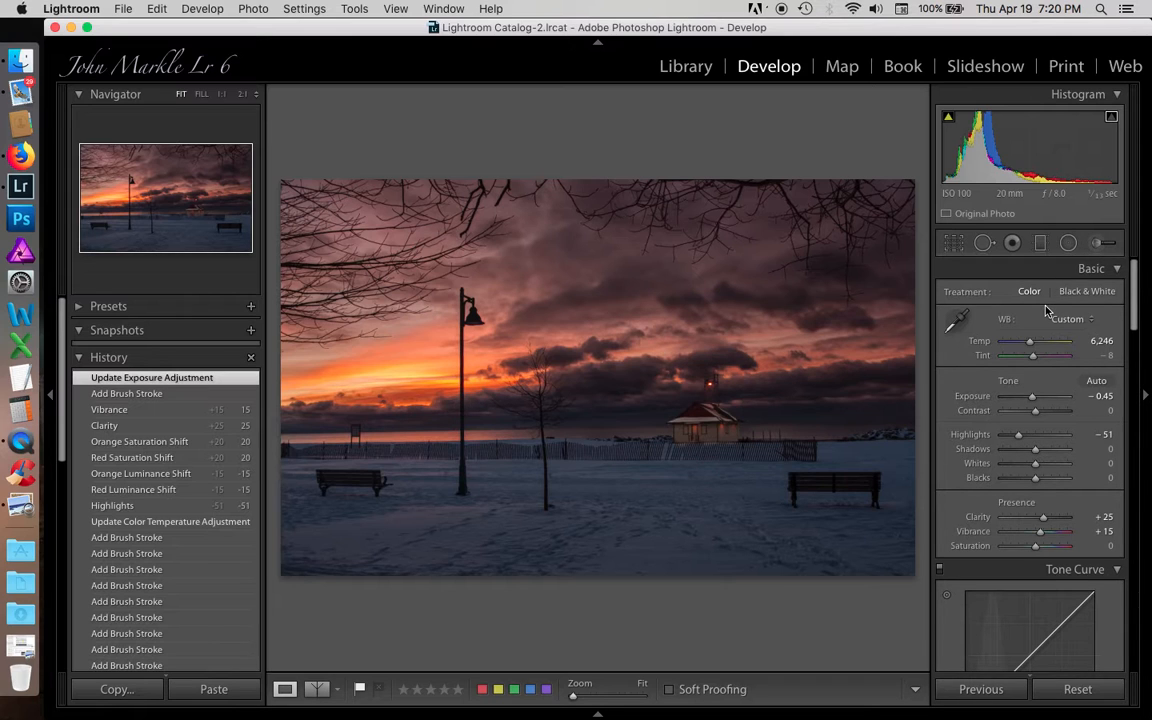
# Remove chromatic aberration and enable the lens profile corrections for the photo
pyautogui.scroll(-3, 1046, 311)
pyautogui.scroll(-15, 1046, 311)
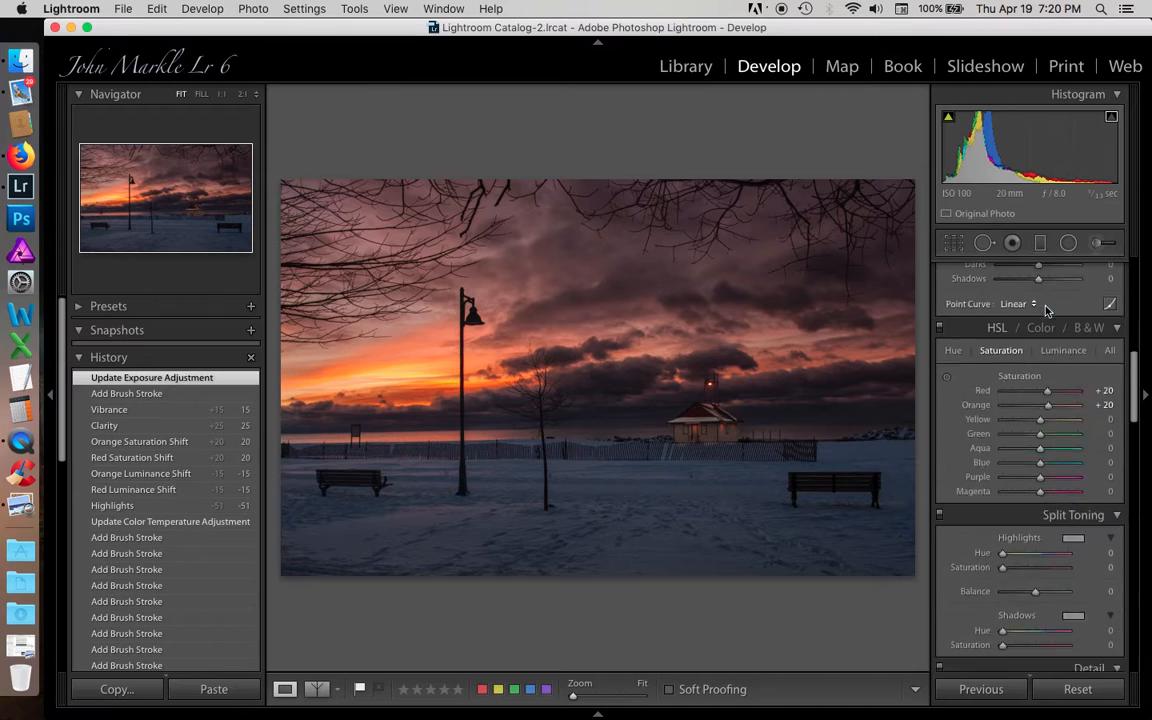
pyautogui.scroll(-8, 1046, 311)
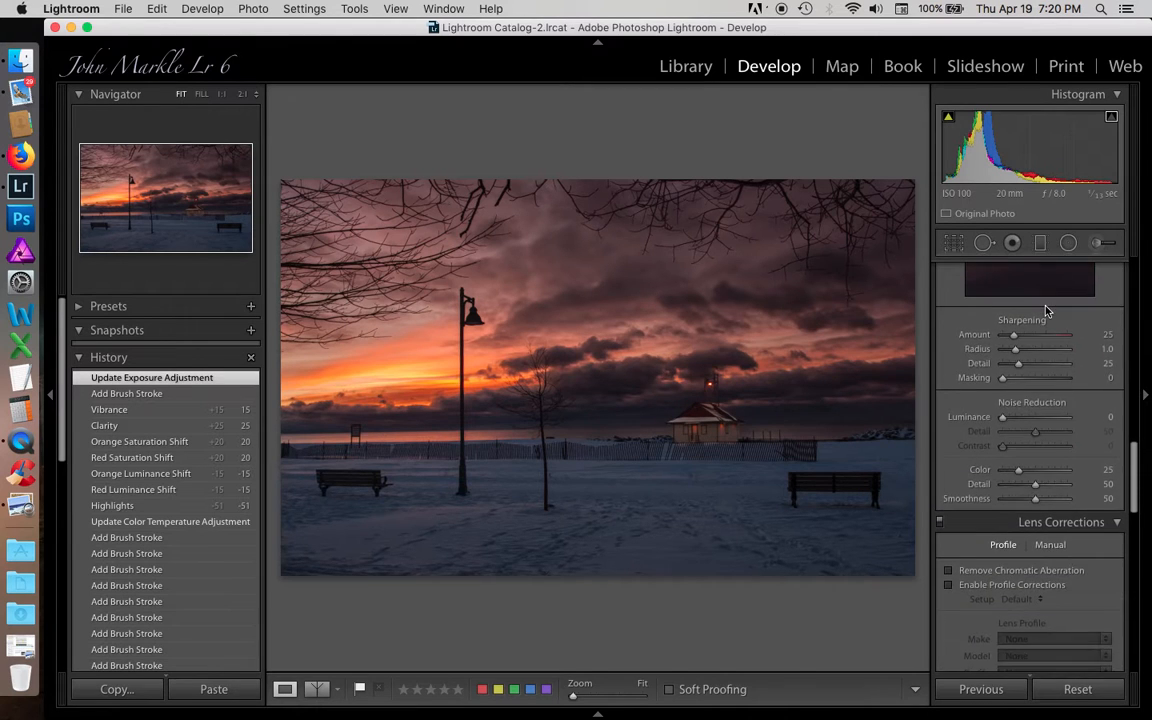
pyautogui.scroll(-2, 1046, 311)
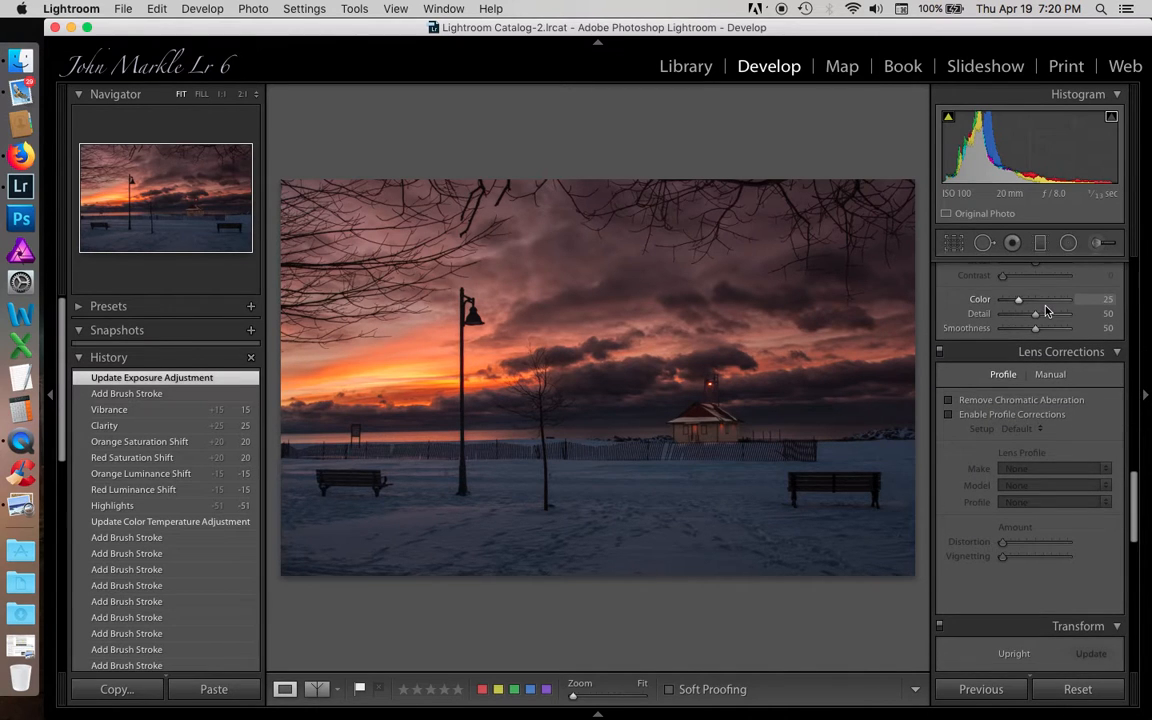
pyautogui.click(949, 400)
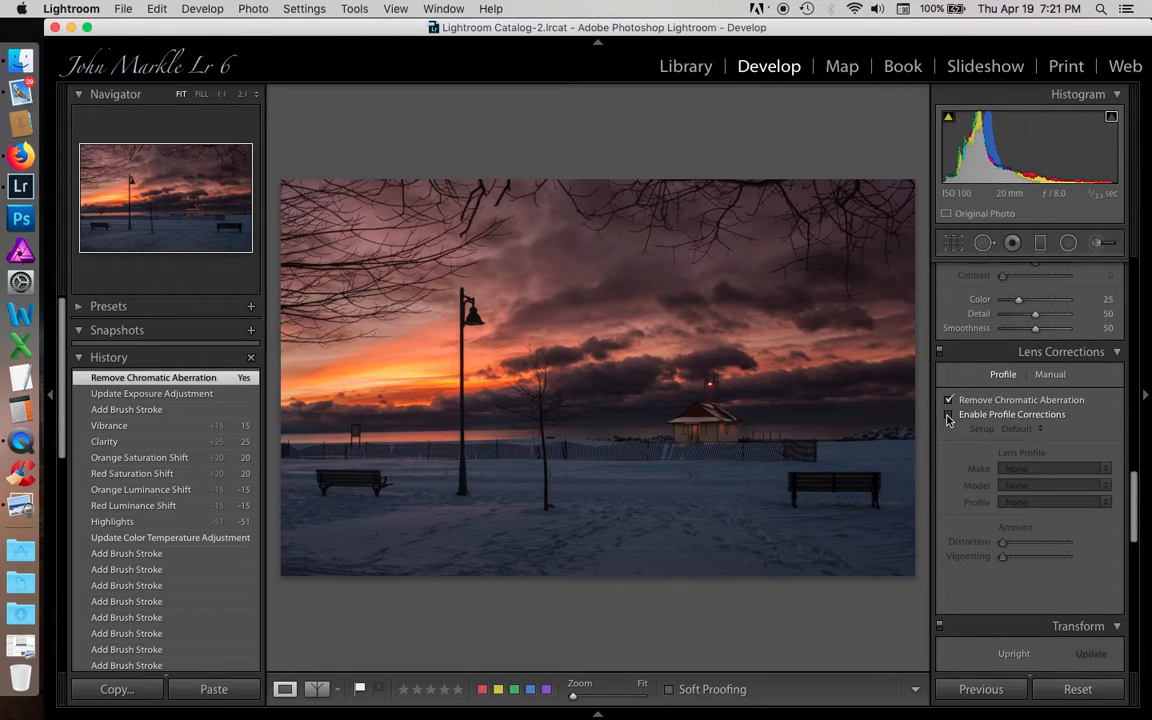
pyautogui.click(949, 416)
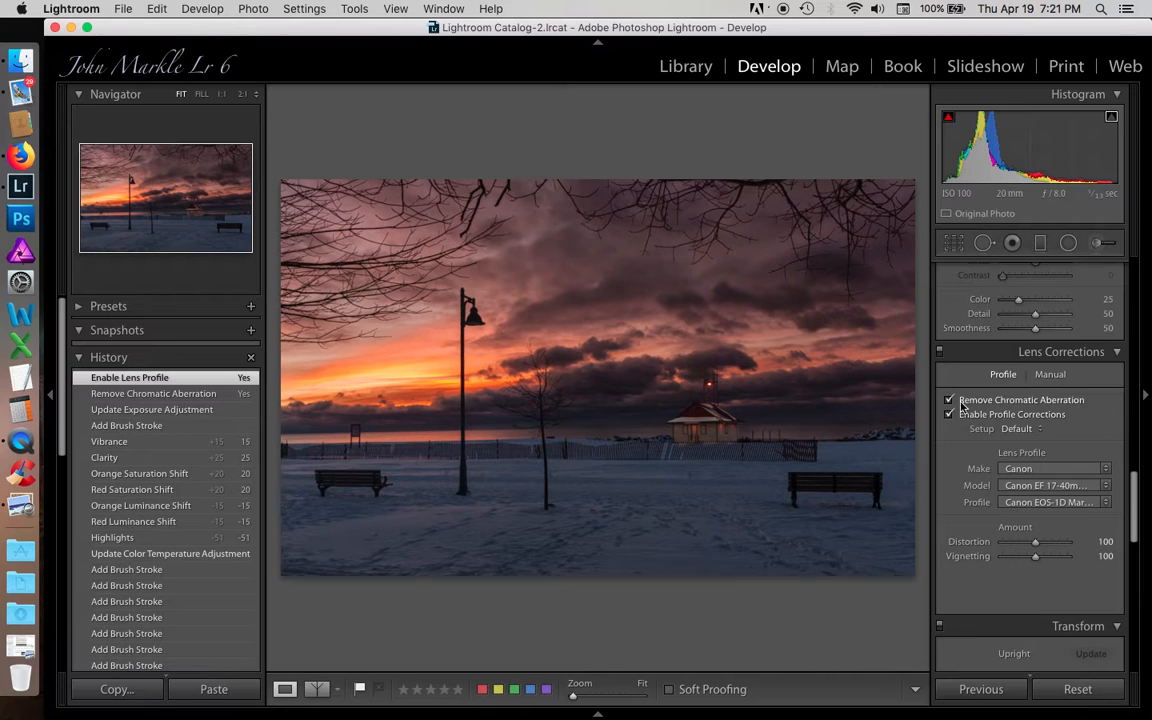
# Set the sharpening masking to 64 and the amount to 83, and check the clouds and building up close
pyautogui.scroll(2, 1000, 348)
pyautogui.scroll(4, 1000, 348)
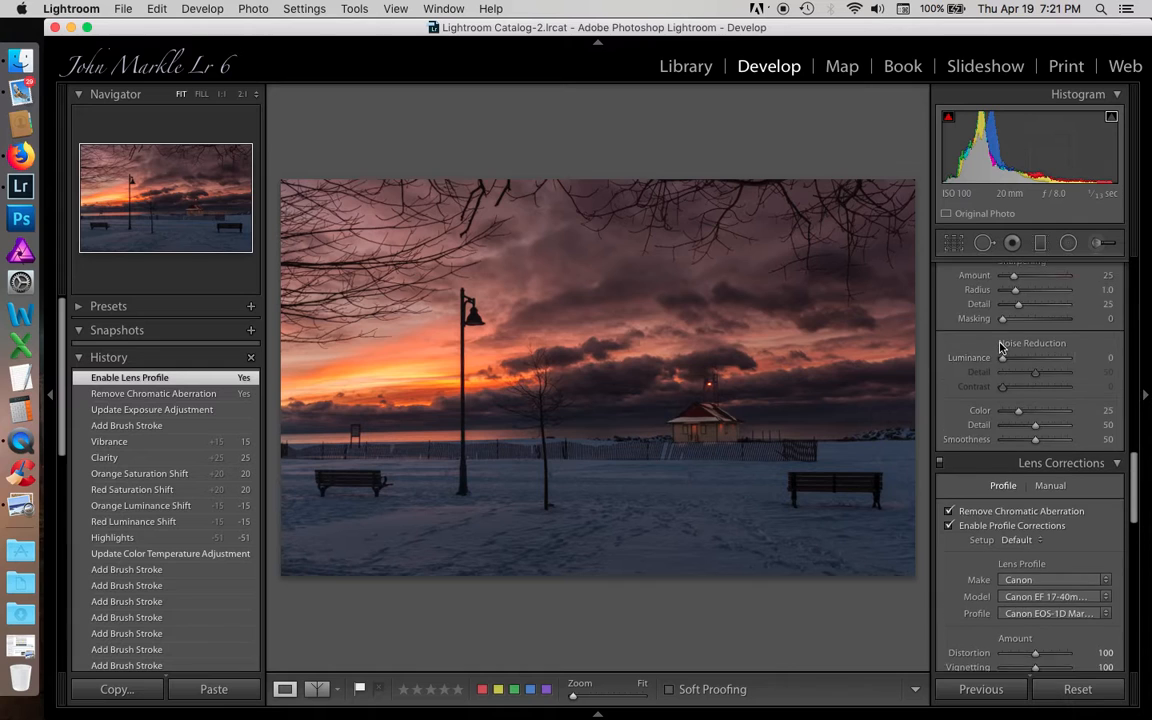
pyautogui.moveTo(1002, 356); pyautogui.dragTo(1041, 358)
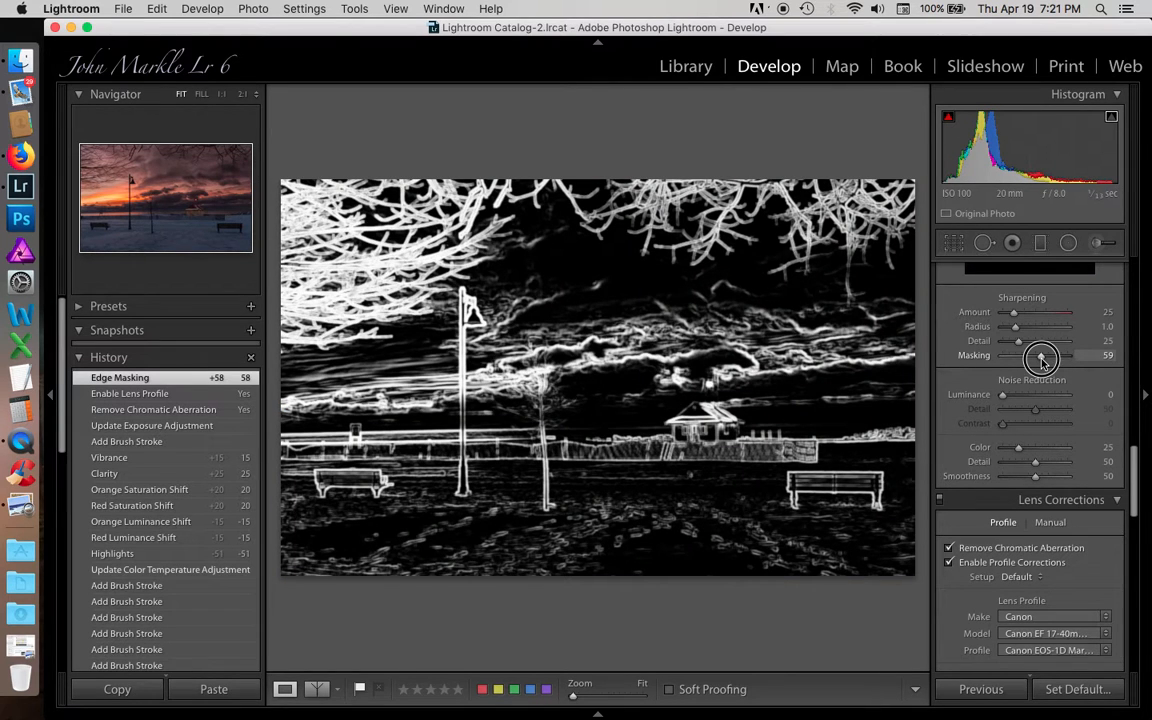
pyautogui.moveTo(1042, 360); pyautogui.dragTo(1045, 362)
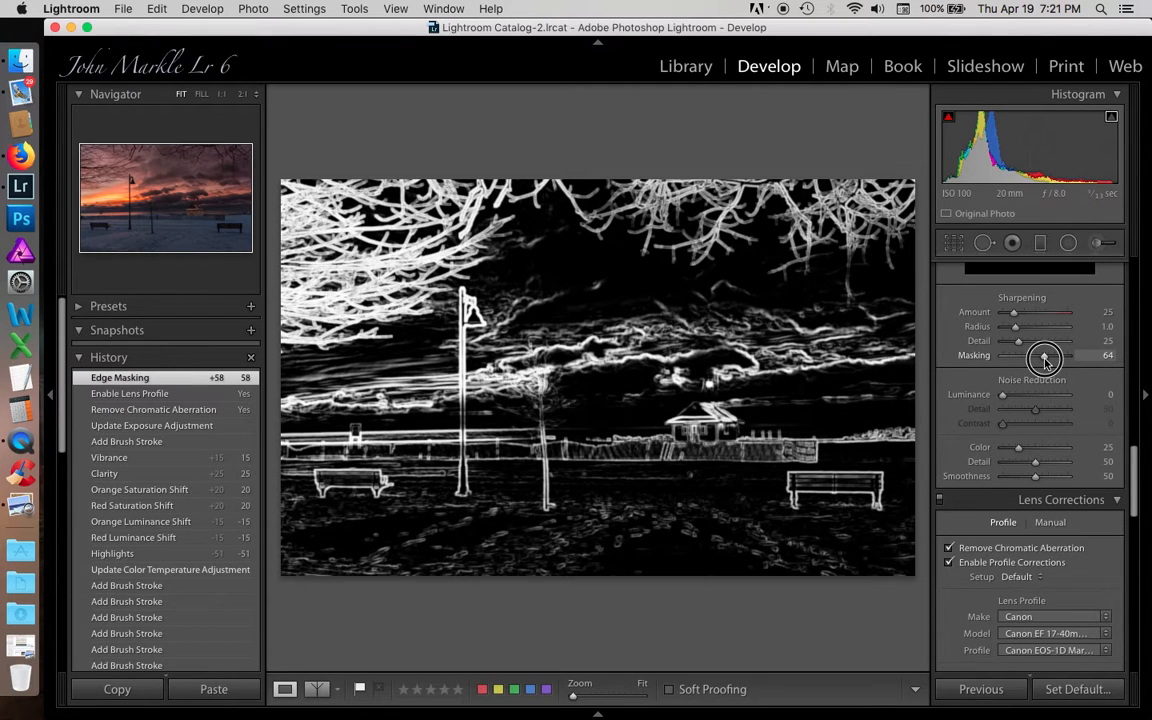
pyautogui.moveTo(1045, 362); pyautogui.dragTo(1045, 362)
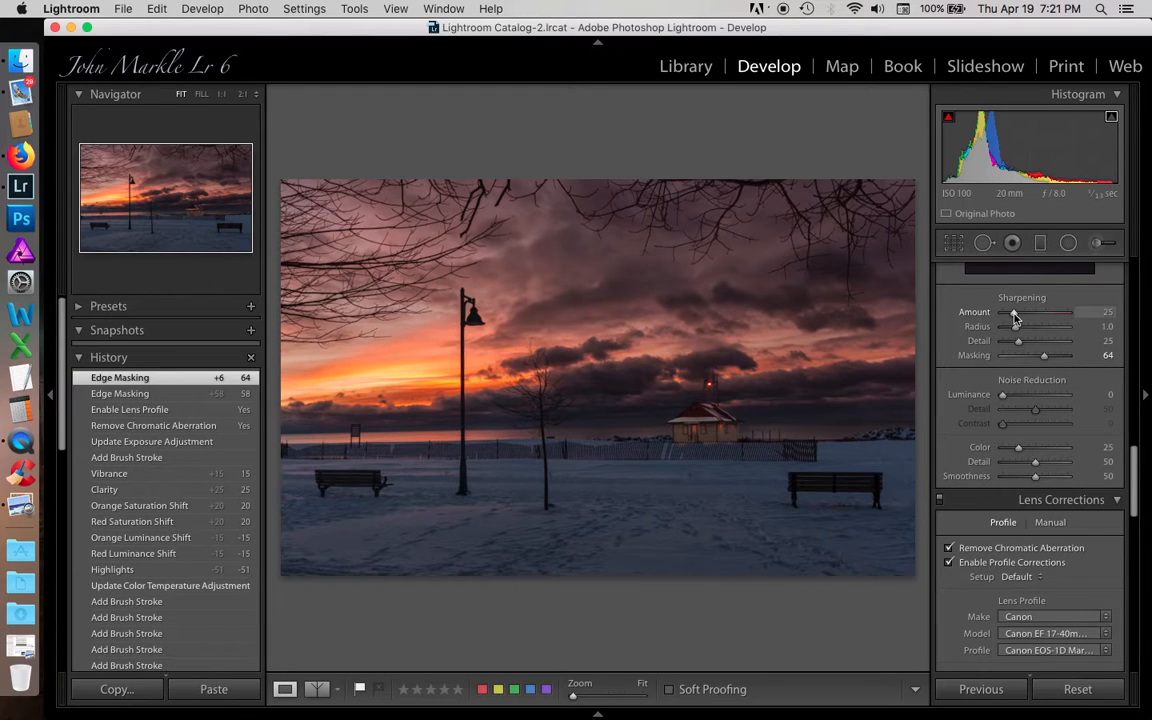
pyautogui.moveTo(1015, 316); pyautogui.dragTo(1038, 316)
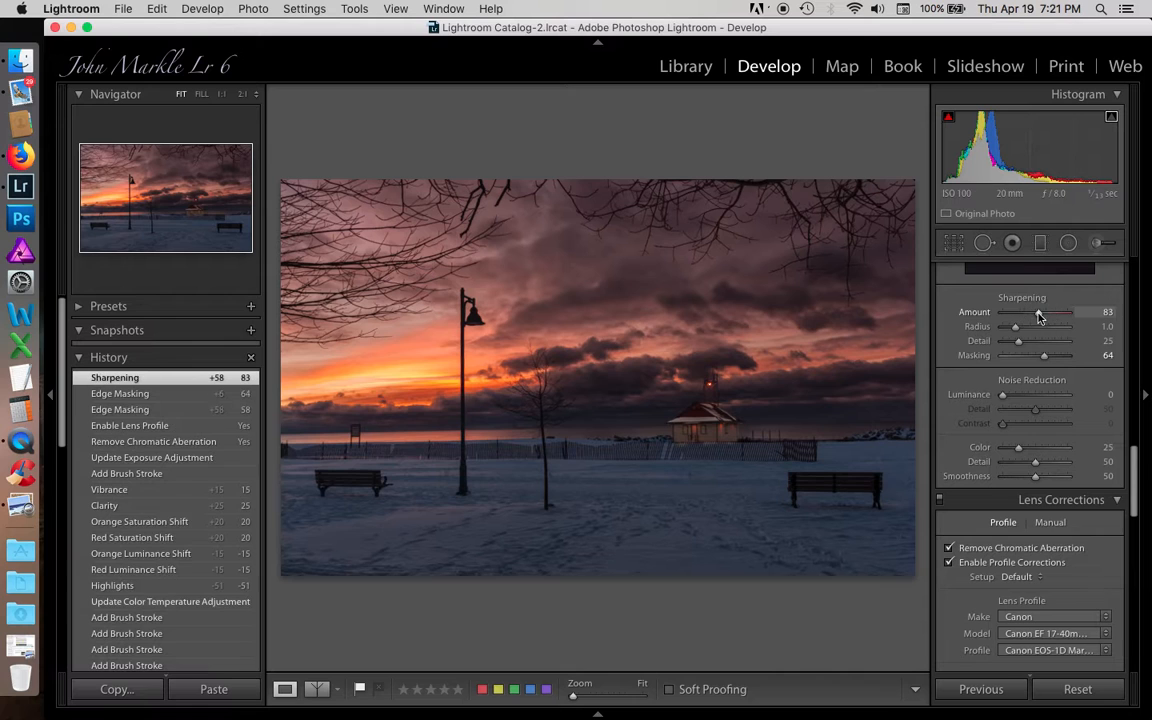
pyautogui.click(648, 361)
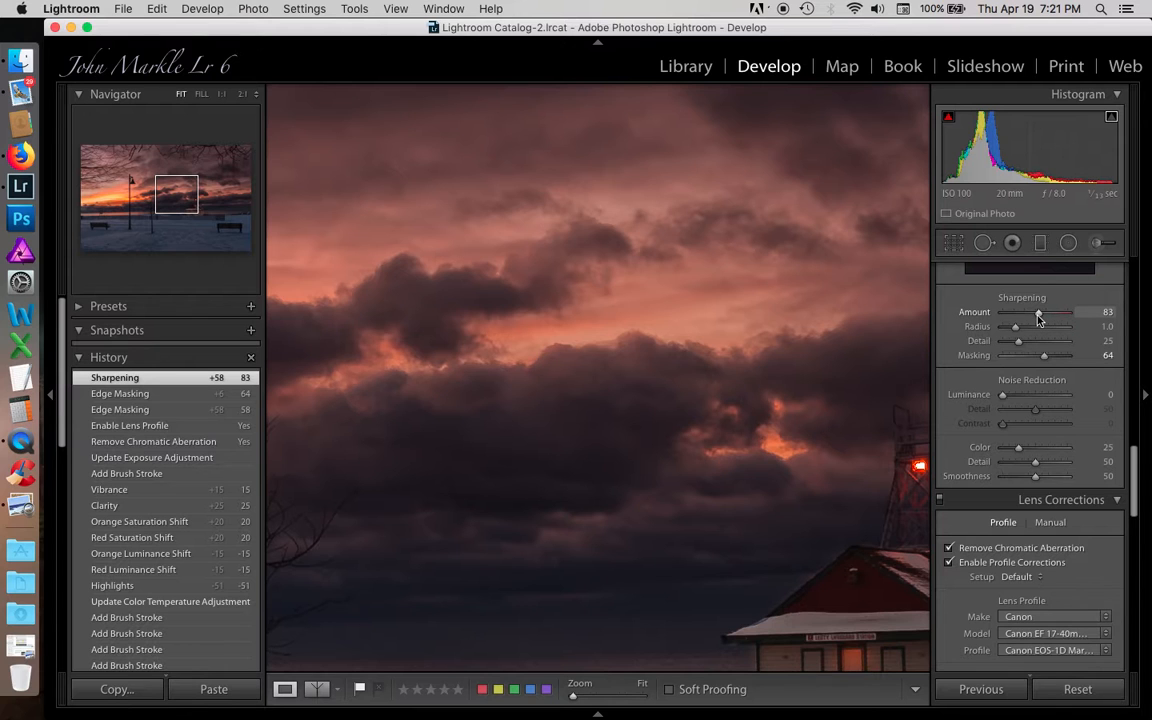
pyautogui.press('z')
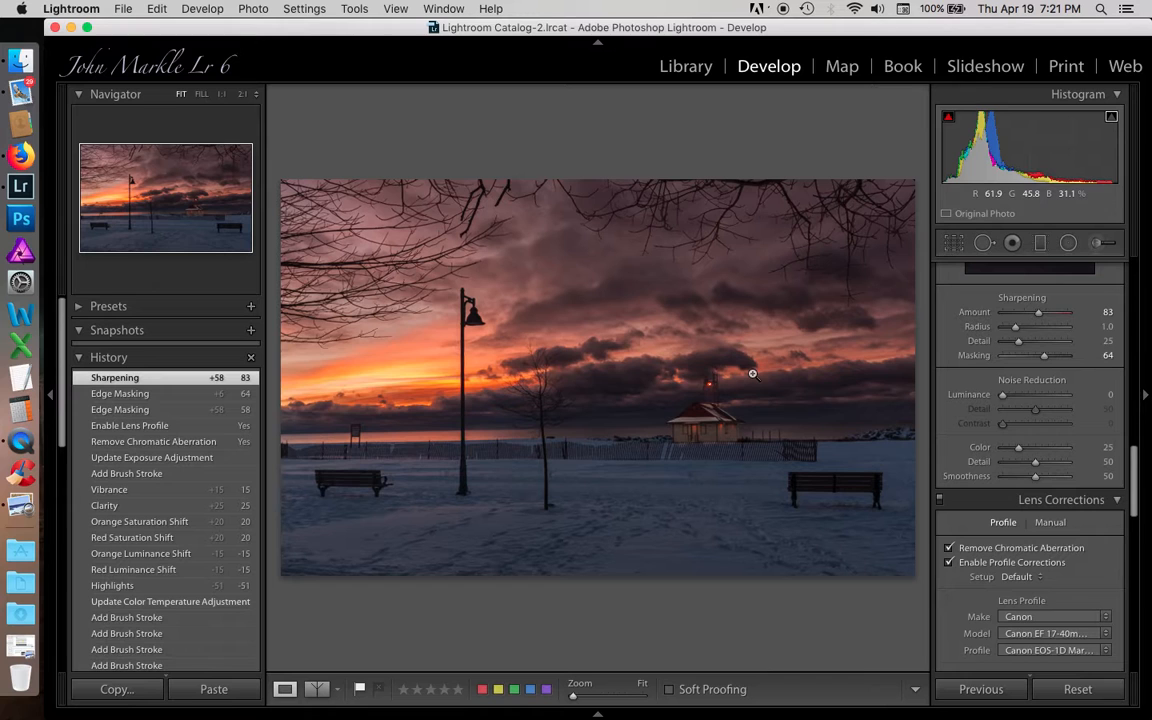
# Darken the photo's edges with a Highlight Priority post-crop vignette amount of −9
pyautogui.scroll(-5, 1002, 428)
pyautogui.scroll(-7, 1002, 428)
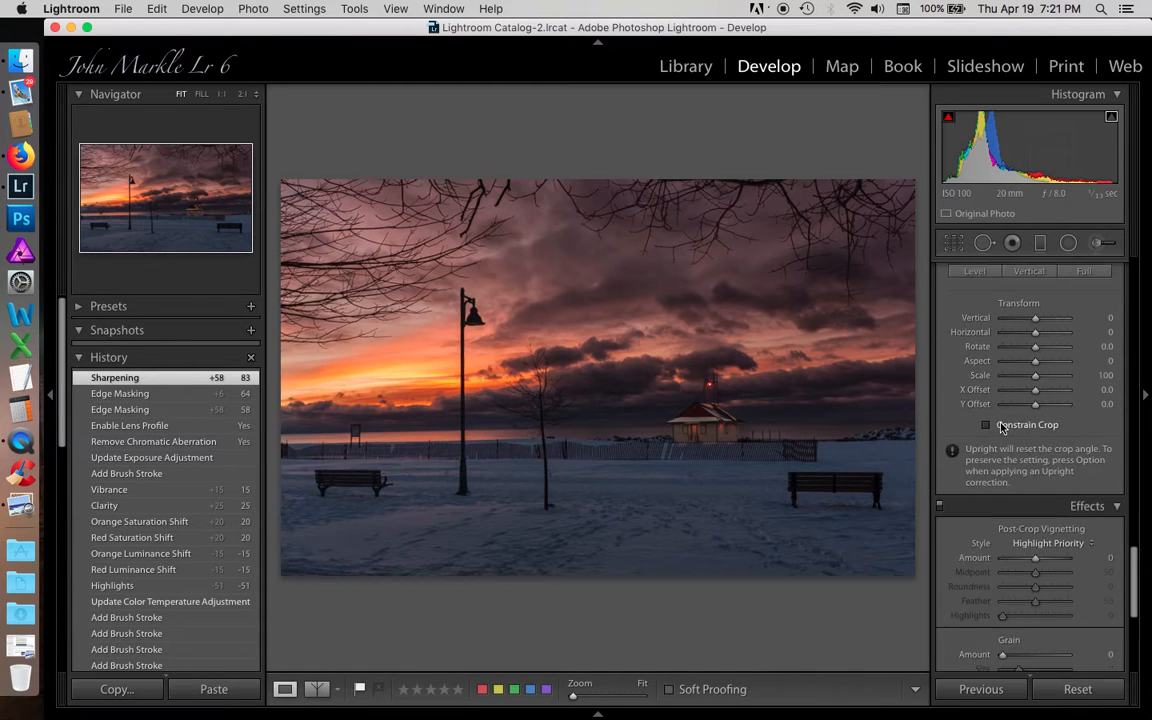
pyautogui.scroll(-3, 1002, 428)
pyautogui.click(1036, 465)
pyautogui.moveTo(1036, 465); pyautogui.dragTo(1035, 467)
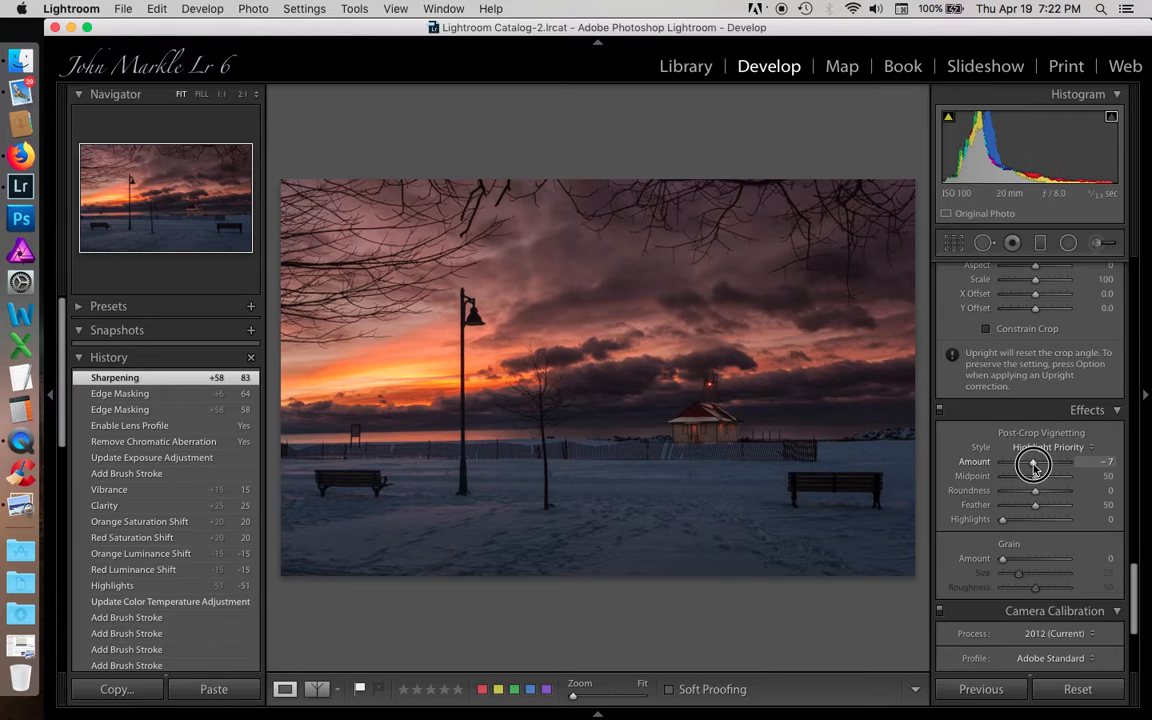
pyautogui.moveTo(1034, 467); pyautogui.dragTo(1033, 469)
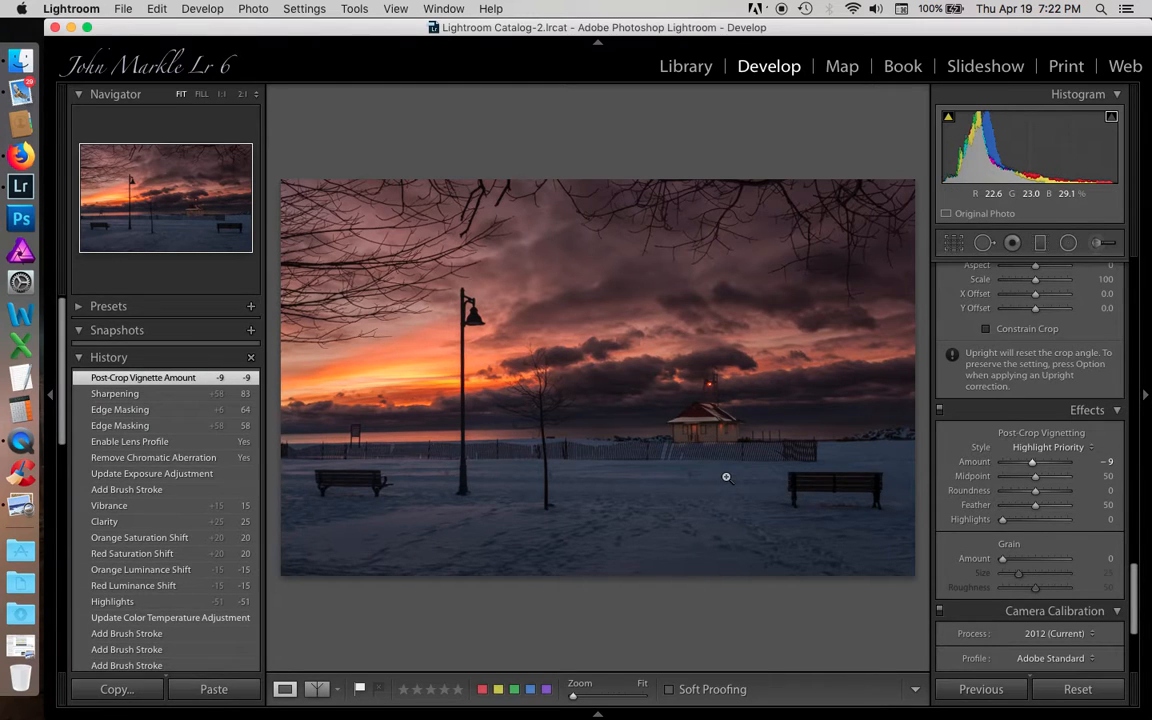
# Compare the edited photo with its before version with the side panels hidden, and return to the Library grid
pyautogui.press('\\')
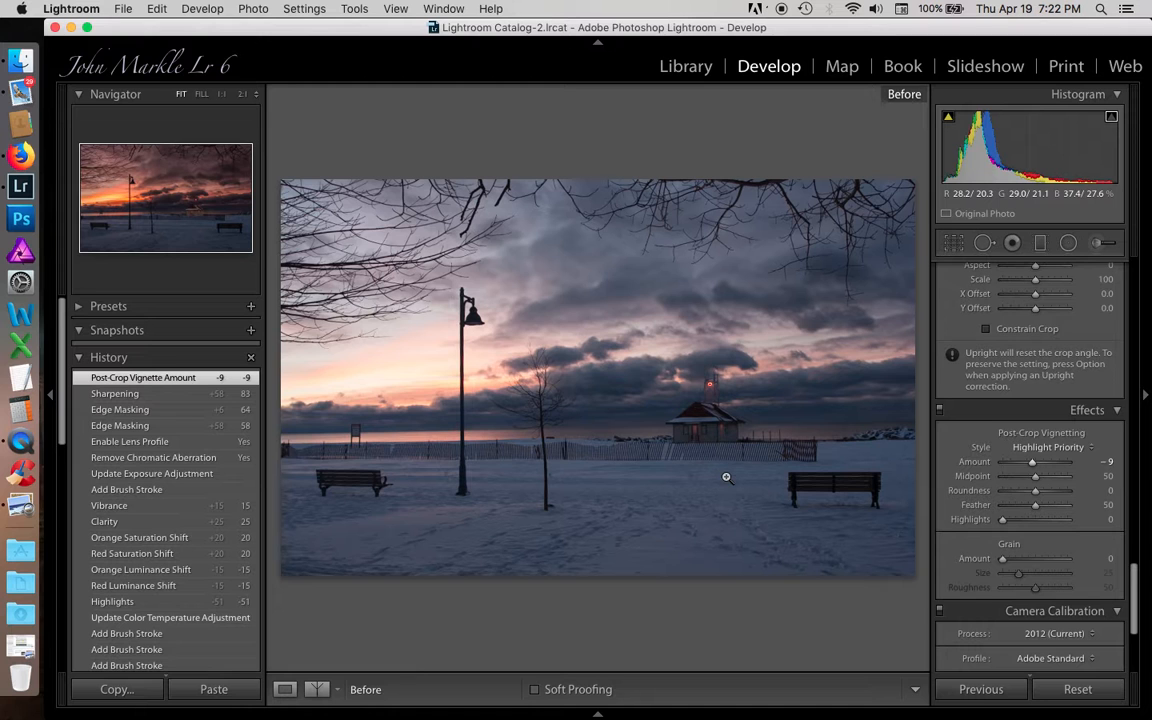
pyautogui.press('Tab')
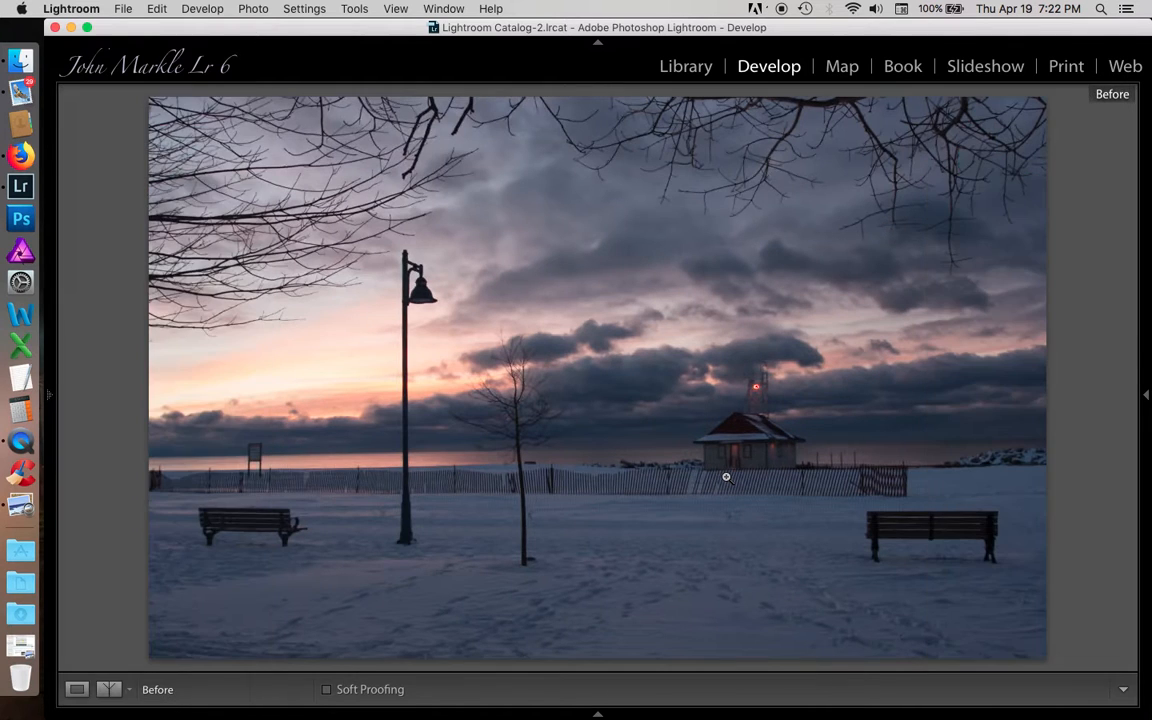
pyautogui.press('\\')
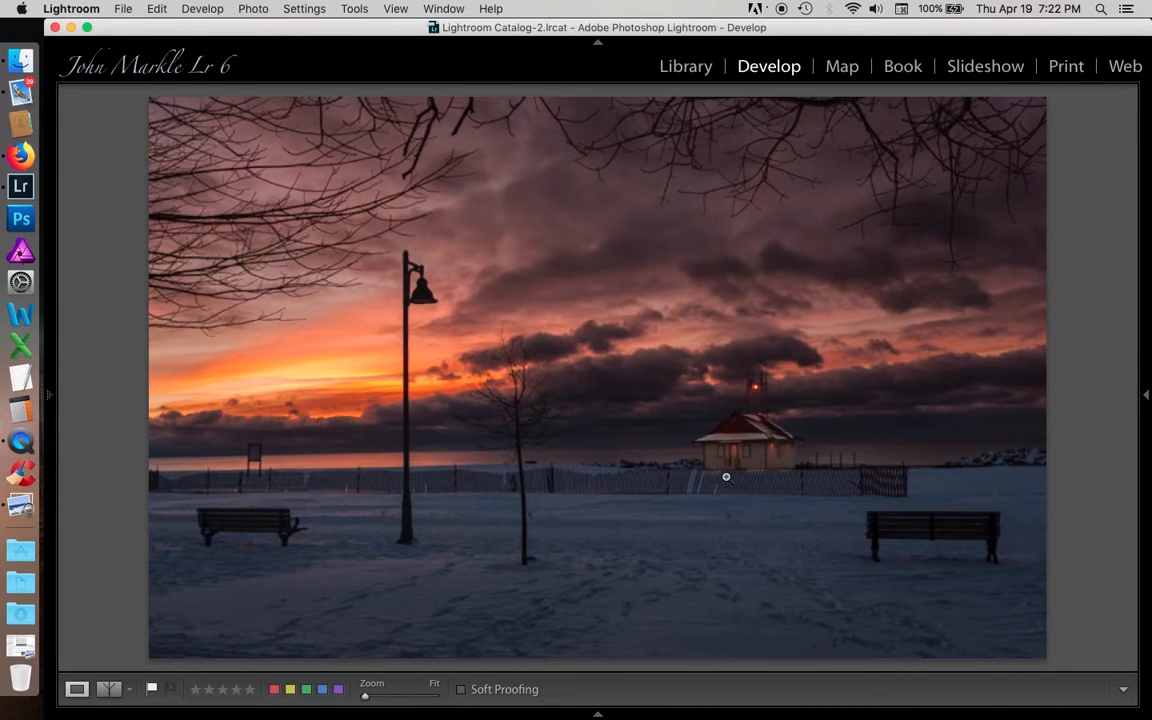
pyautogui.press('\\')
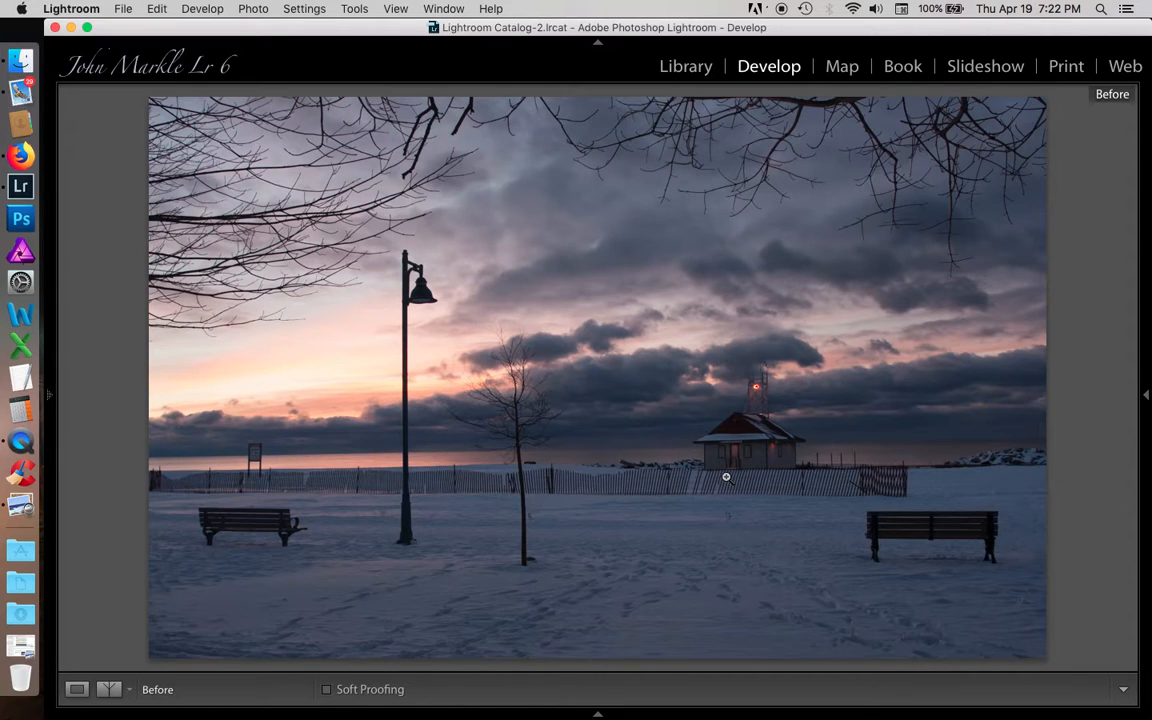
pyautogui.press('\\')
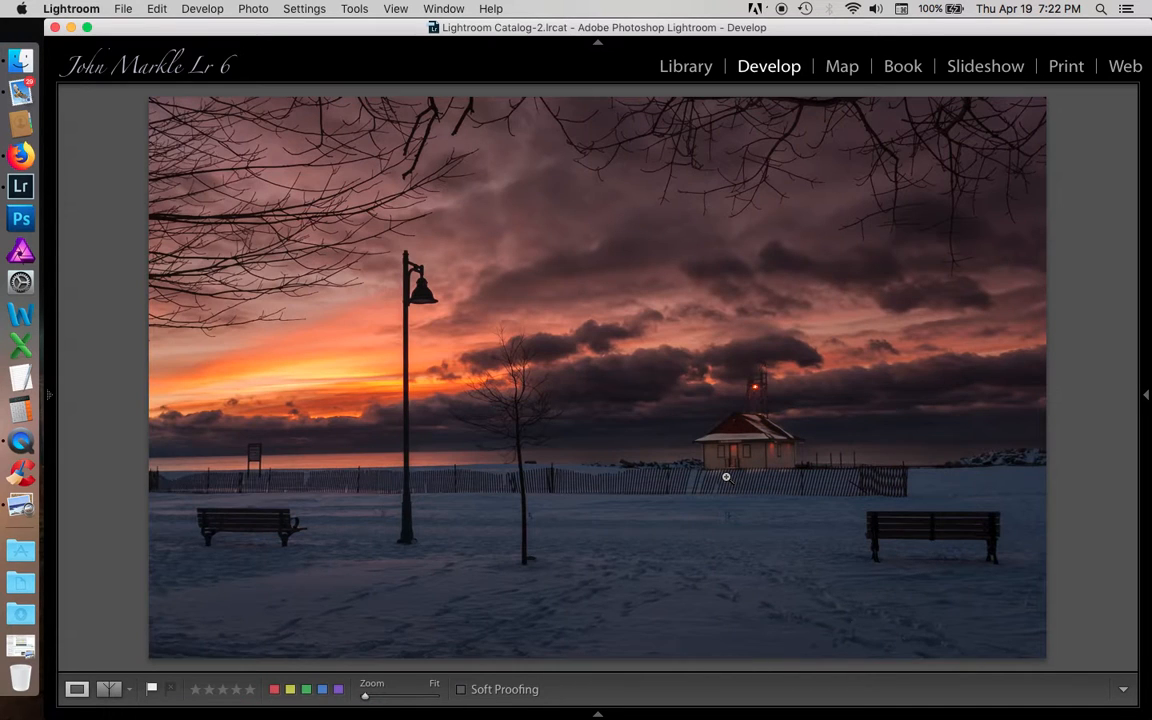
pyautogui.press('Tab')
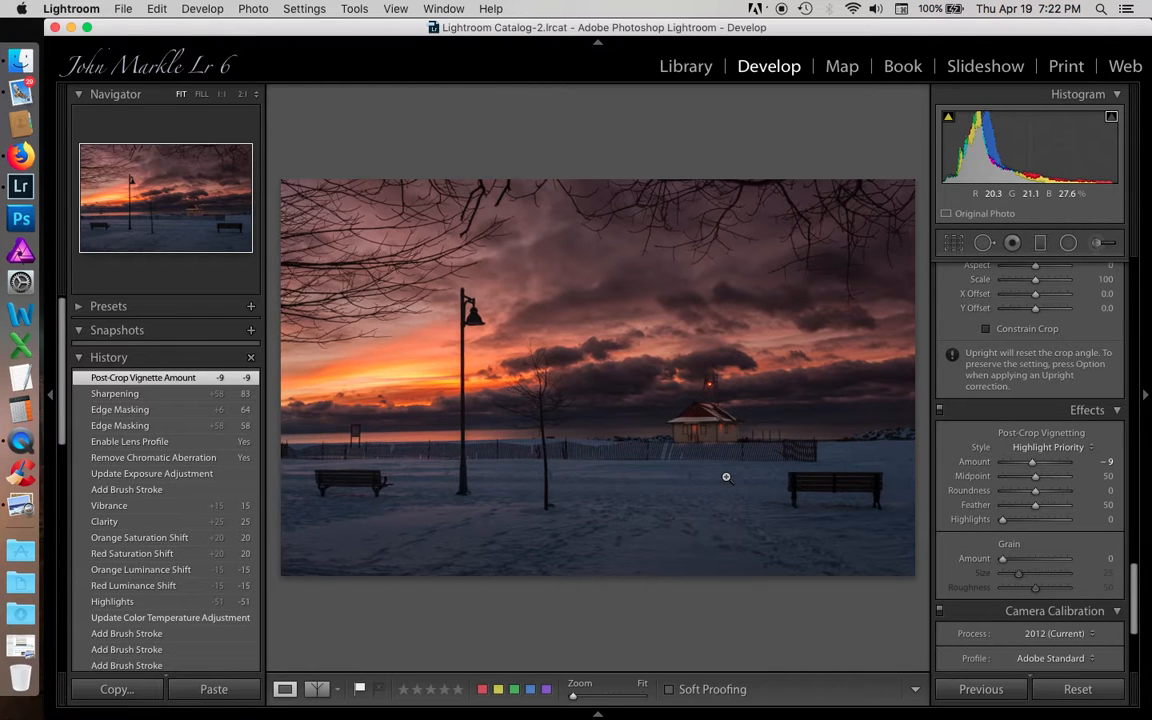
pyautogui.press('y')
pyautogui.press('g')
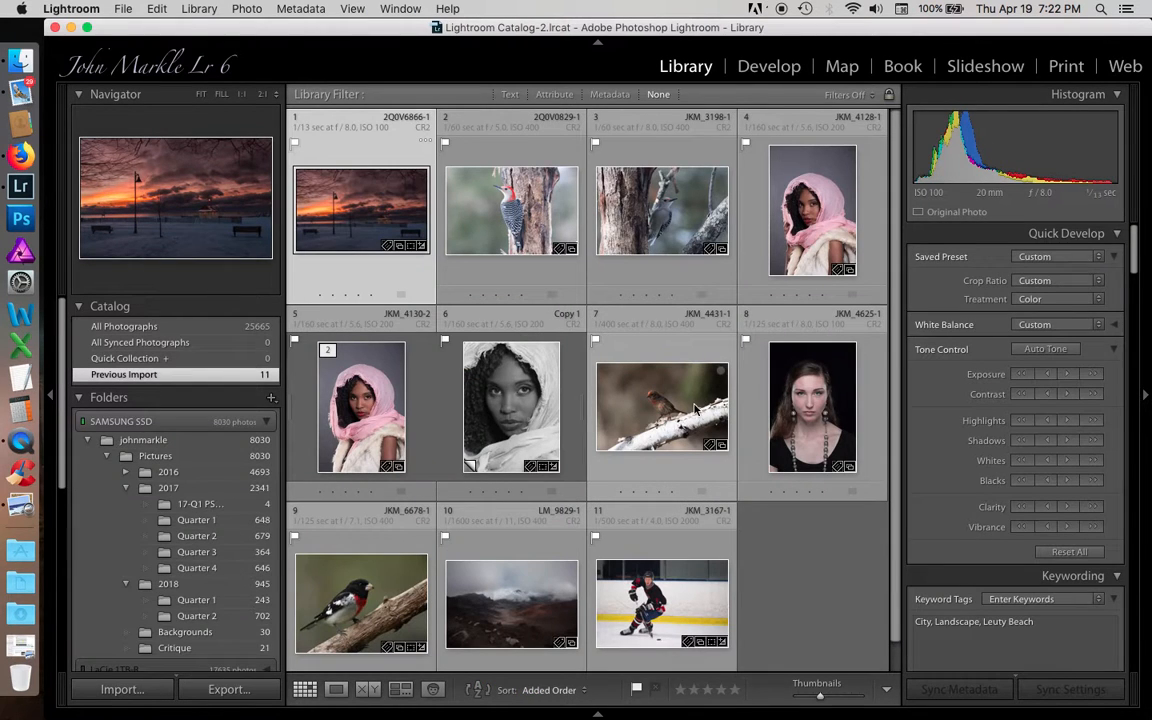